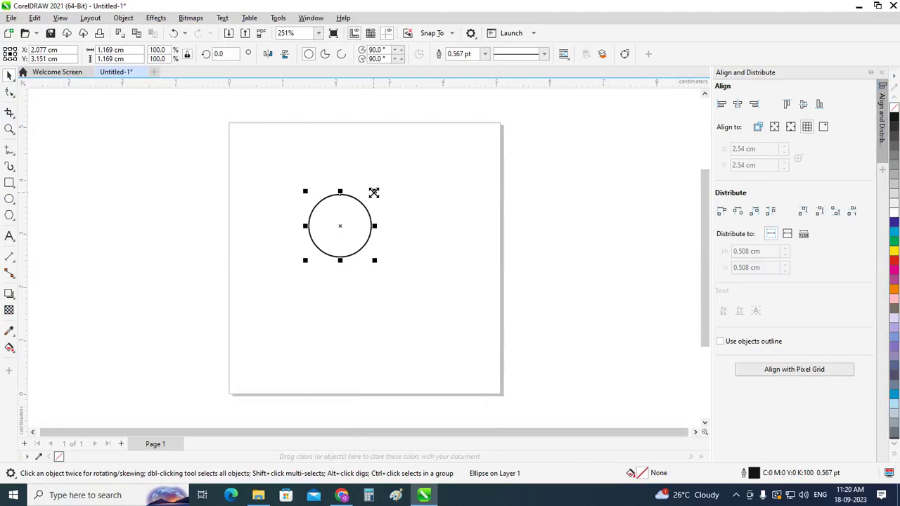
Step: Add a smaller concentric circle inside the existing one and draw a rectangle about 0.81 by 1.87 cm extending down from its horizontal midline
left_click_drag(373, 192, 371, 203)
left_click(428, 249)
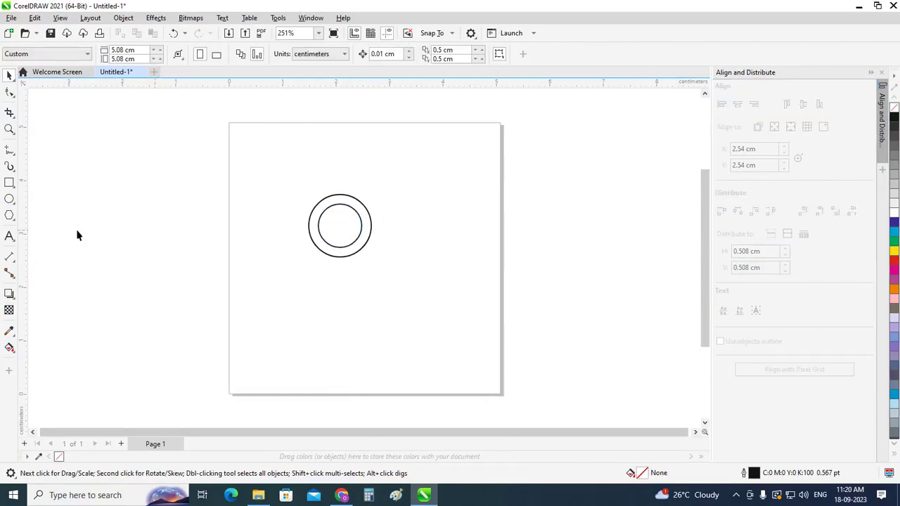
left_click(9, 182)
left_click(43, 184)
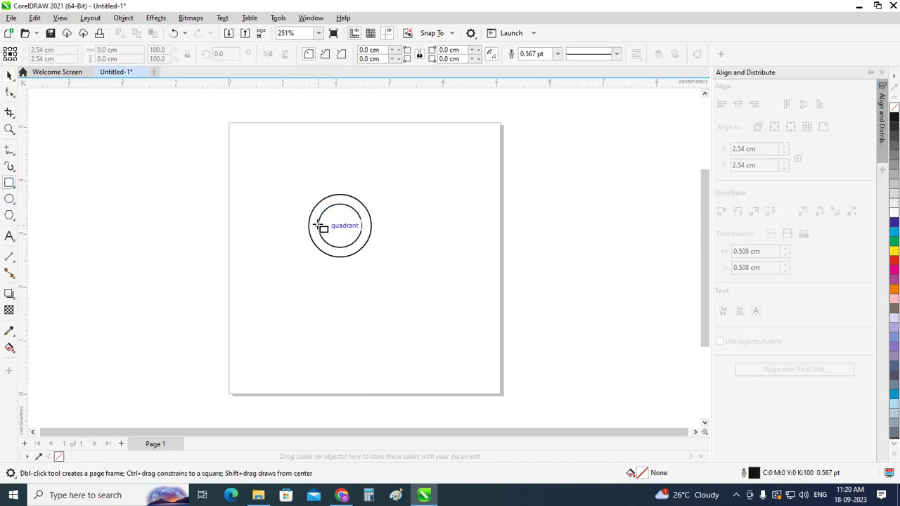
left_click_drag(318, 226, 362, 328)
left_click(9, 75)
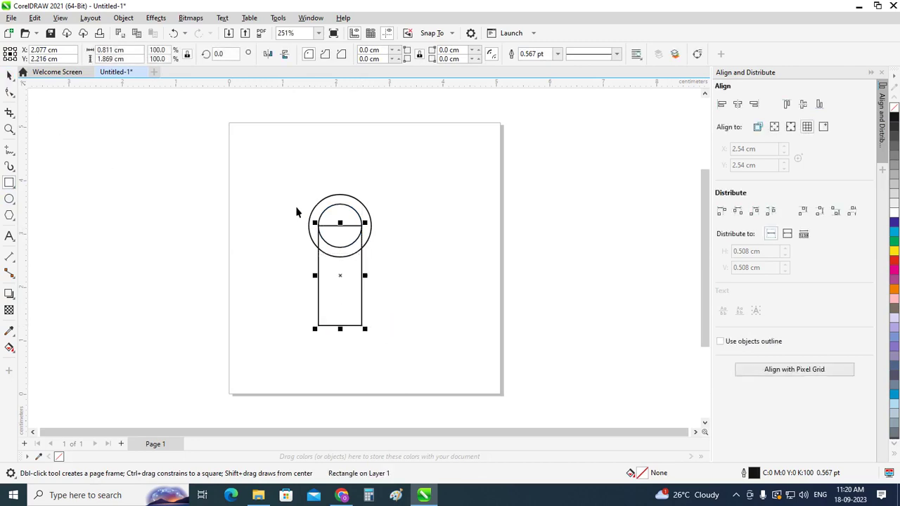
left_click(371, 243)
scroll(370, 242, "up", 1)
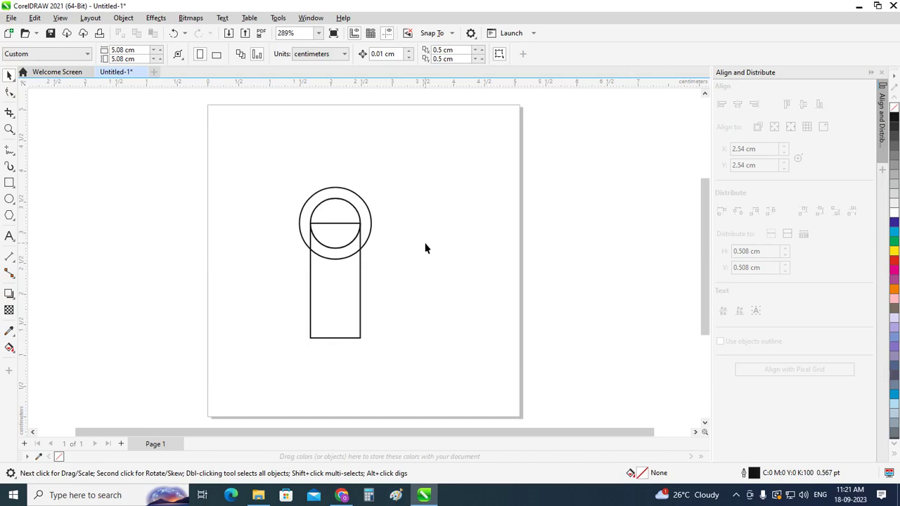
Step: Delete both circles and the rectangle from the page
left_click_drag(246, 166, 410, 373)
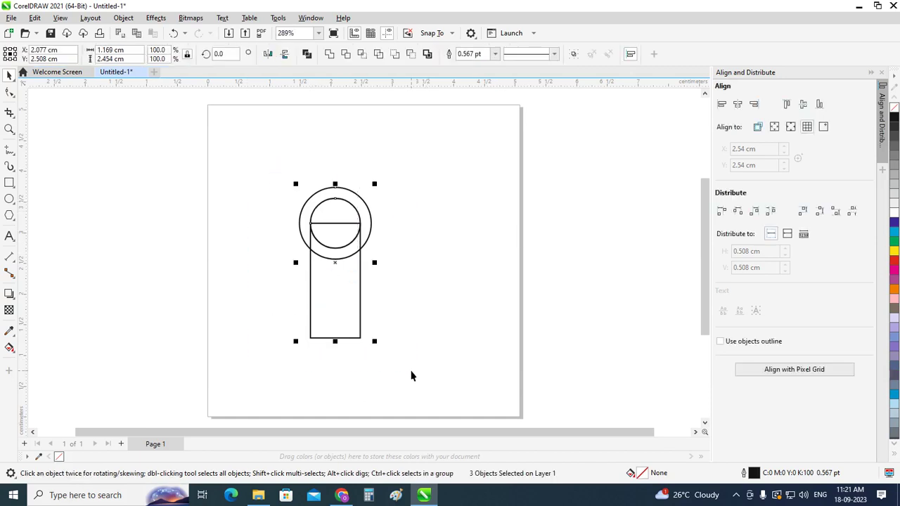
key("Delete")
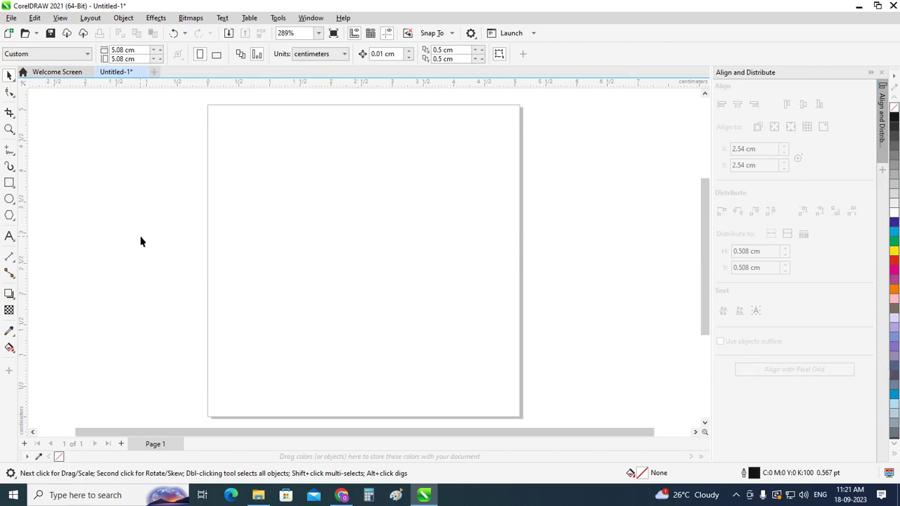
Step: Draw a tall rectangle about 0.61 by 2 cm on the left half of the page and fill it black
left_click(8, 184)
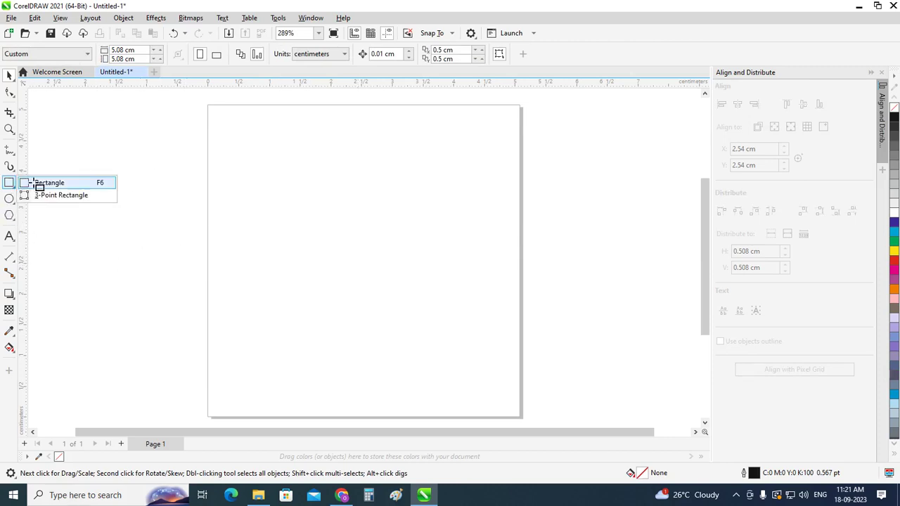
left_click(32, 182)
mouse_move(273, 197)
left_mouse_down()
mouse_move(314, 290)
mouse_move(318, 326)
left_mouse_up()
left_click(9, 75)
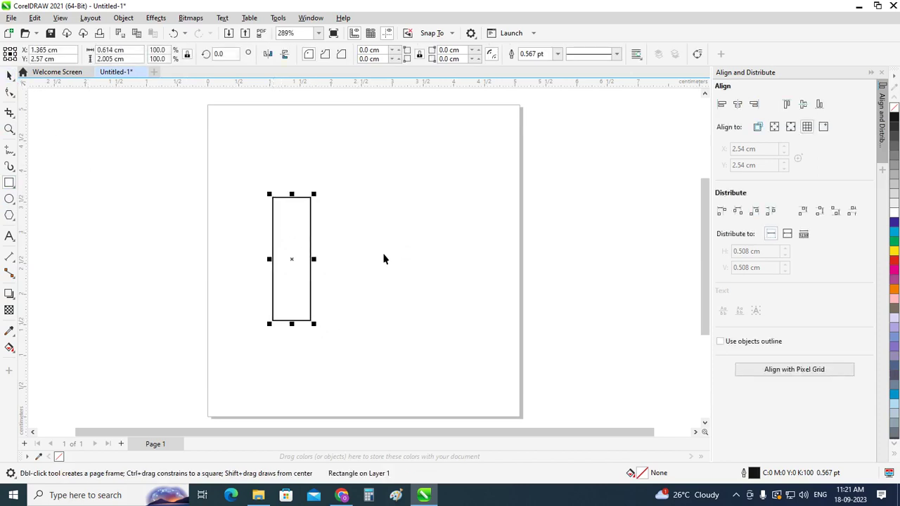
left_click(894, 118)
left_click(612, 191)
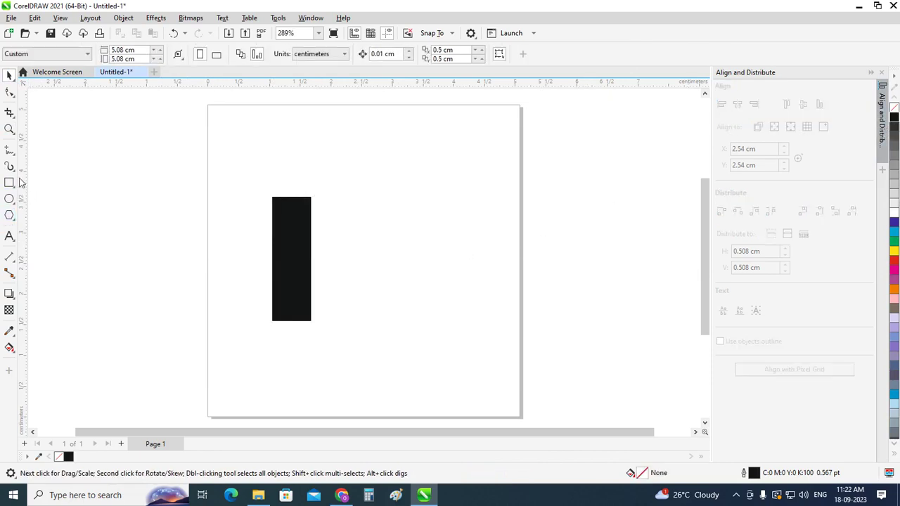
Step: Draw a notched chevron arrow shape about 2.45 by 1.56 cm to the right of the black rectangle
left_click(13, 261)
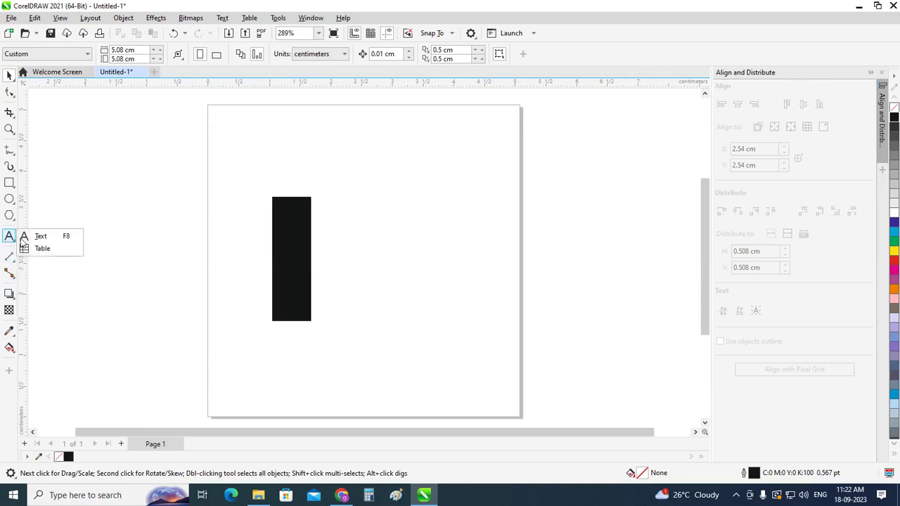
mouse_move(9, 215)
left_click(39, 252)
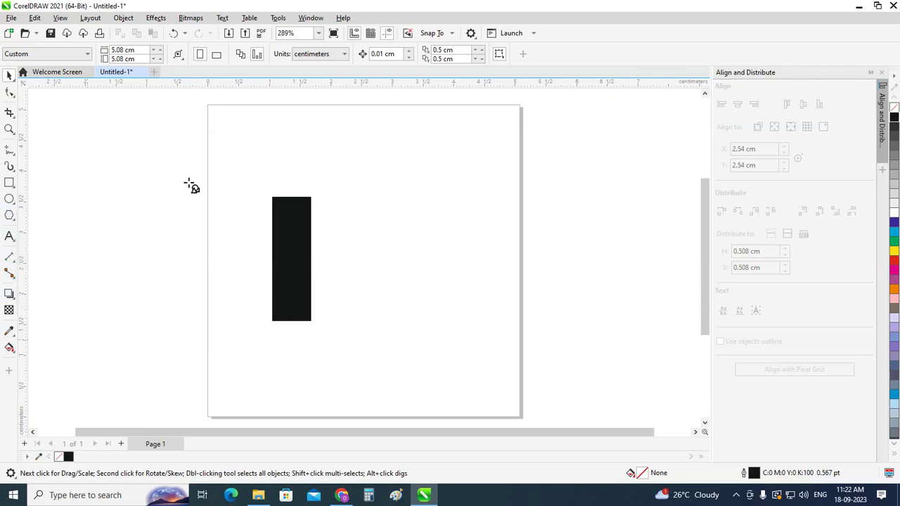
left_click(308, 56)
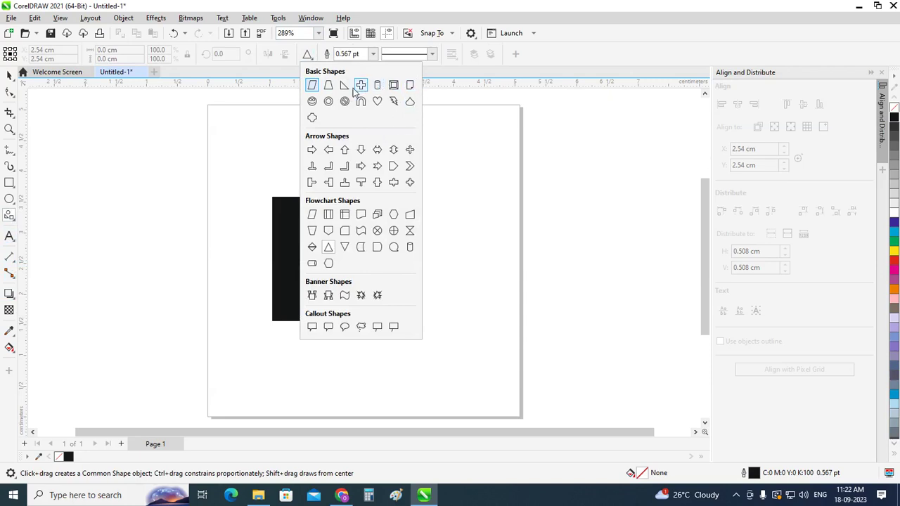
left_click(411, 168)
left_click_drag(328, 213, 483, 315)
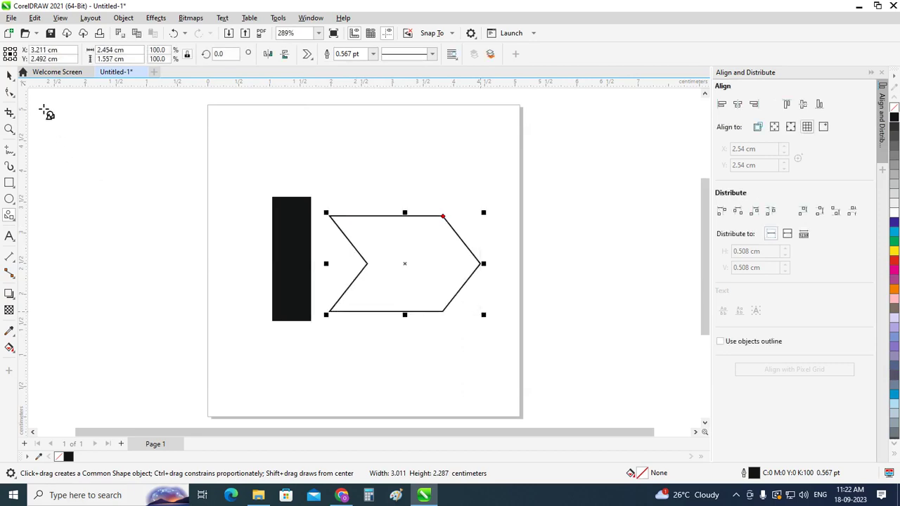
left_click(9, 74)
left_click(176, 219)
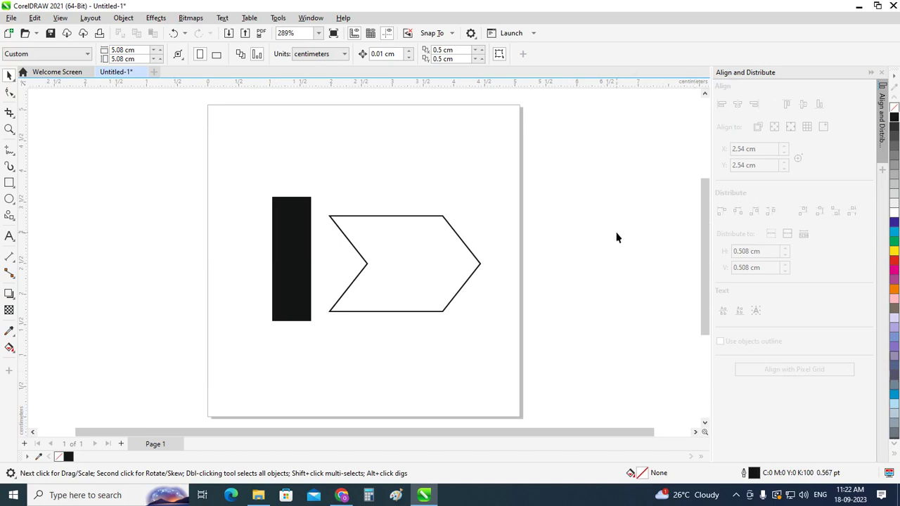
Step: Mirror the arrow shape horizontally and vertically so its point faces the black rectangle
left_click(412, 273)
left_click(269, 56)
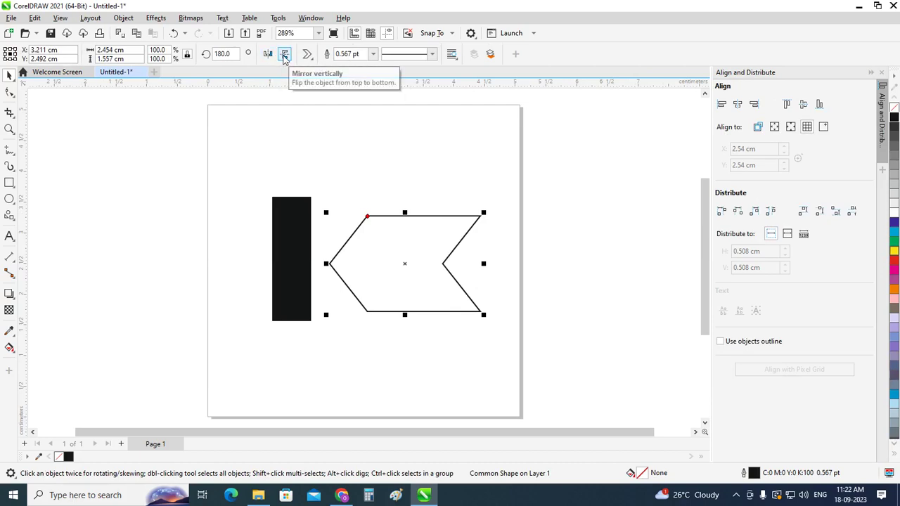
left_click(285, 56)
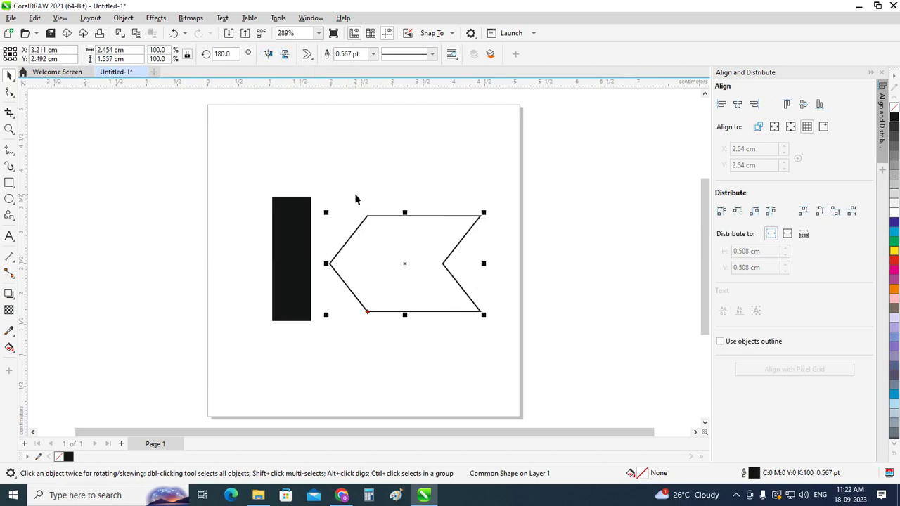
Step: Align the arrow's center with the black rectangle's center both horizontally and vertically
left_click(309, 243, "shift")
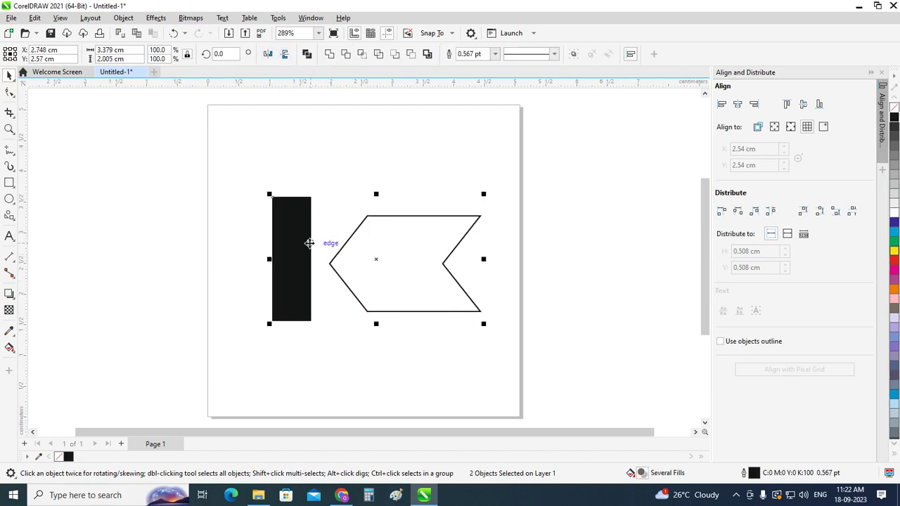
key("c")
key("e")
left_click(615, 255)
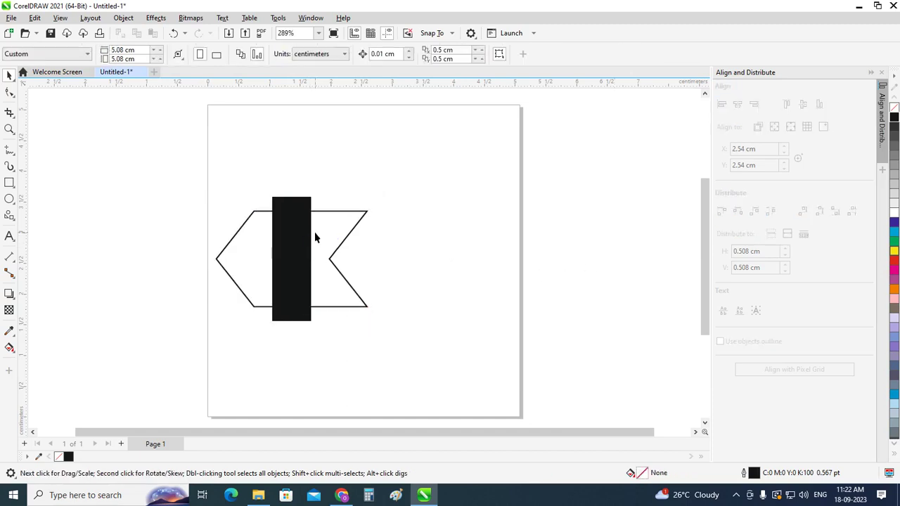
Step: Move the arrow right until only its tip overlaps the black rectangle, and fill it orange
left_click(335, 254)
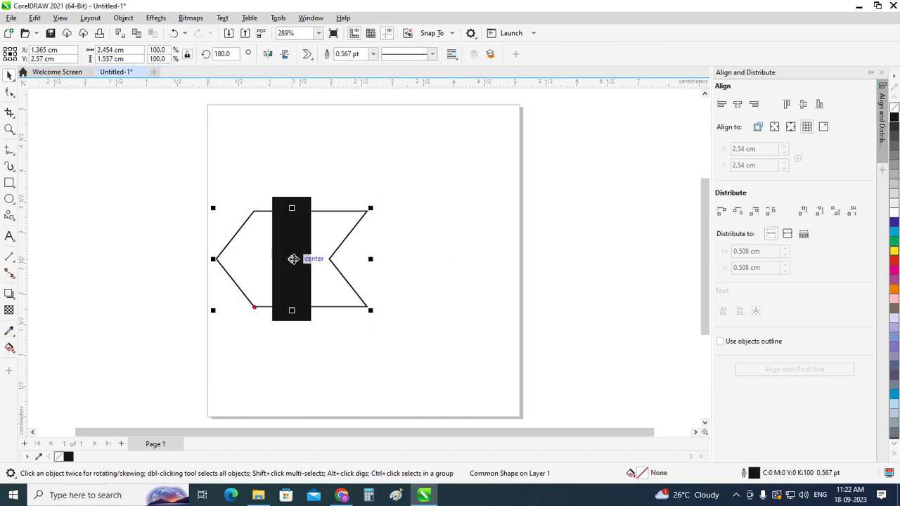
left_click_drag(294, 258, 368, 260)
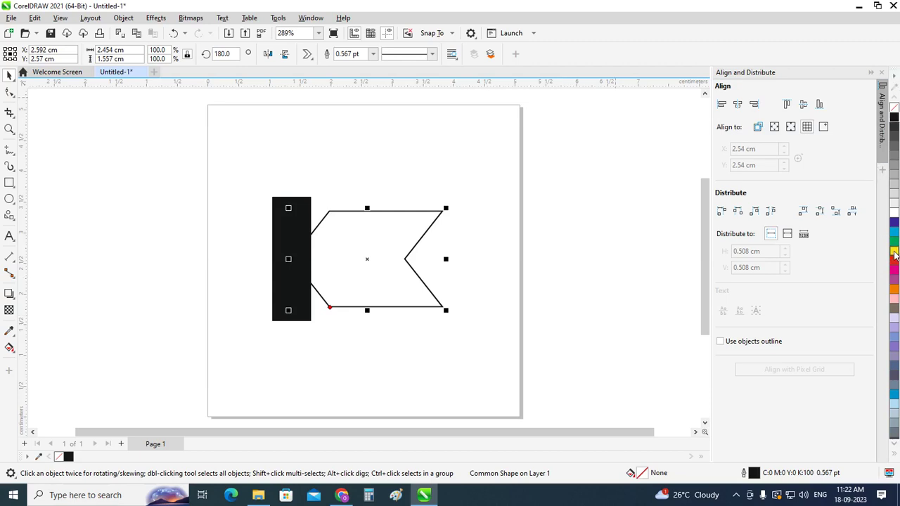
left_click(894, 290)
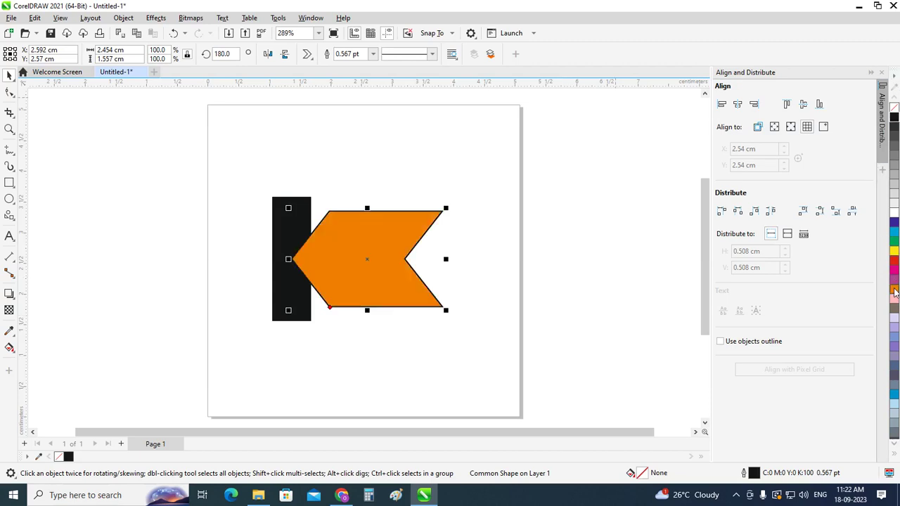
left_click(651, 246)
Step: Enlarge the arrow proportionally to about 2.79 by 1.77 cm and shift it right, keeping its tip over the black rectangle's edge
left_click(403, 269)
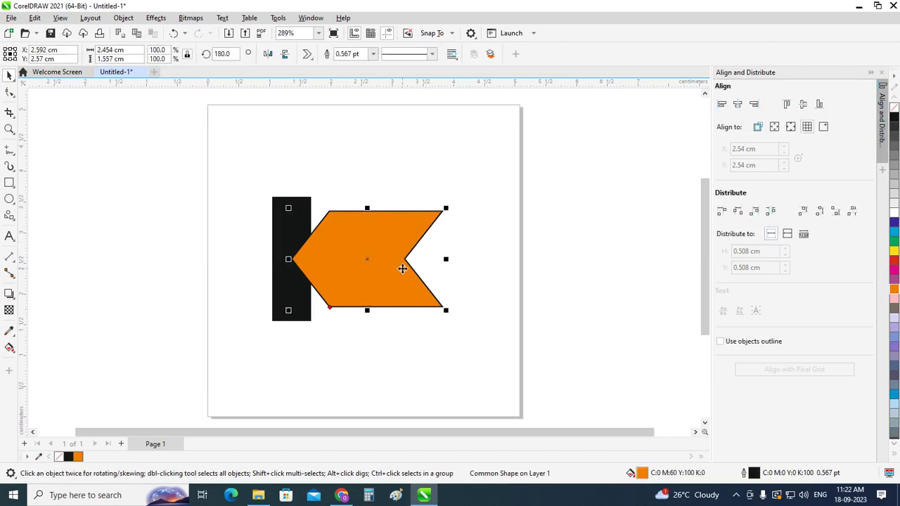
left_click_drag(446, 208, 477, 201)
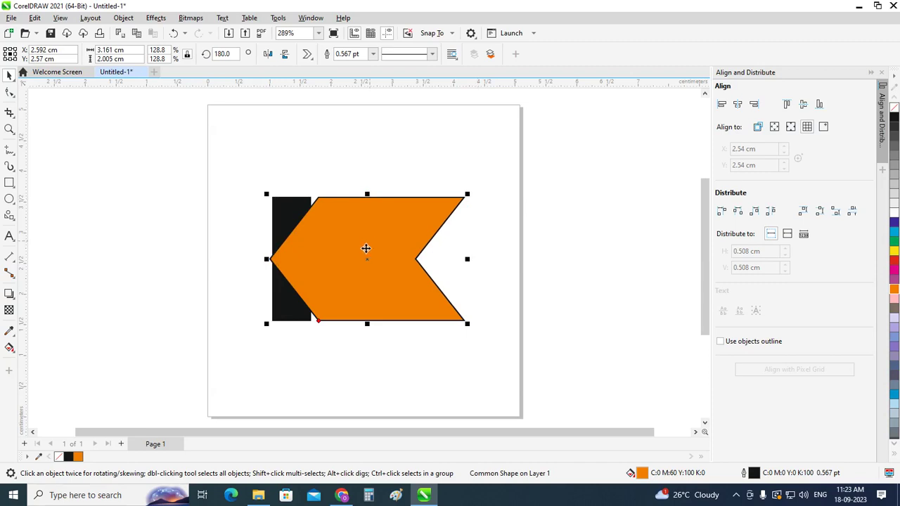
left_click_drag(353, 256, 395, 252)
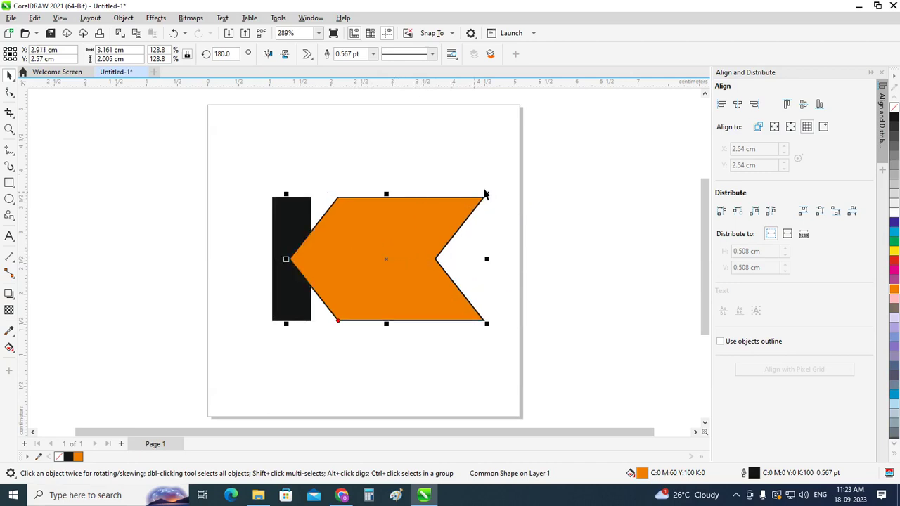
left_click_drag(487, 194, 479, 199)
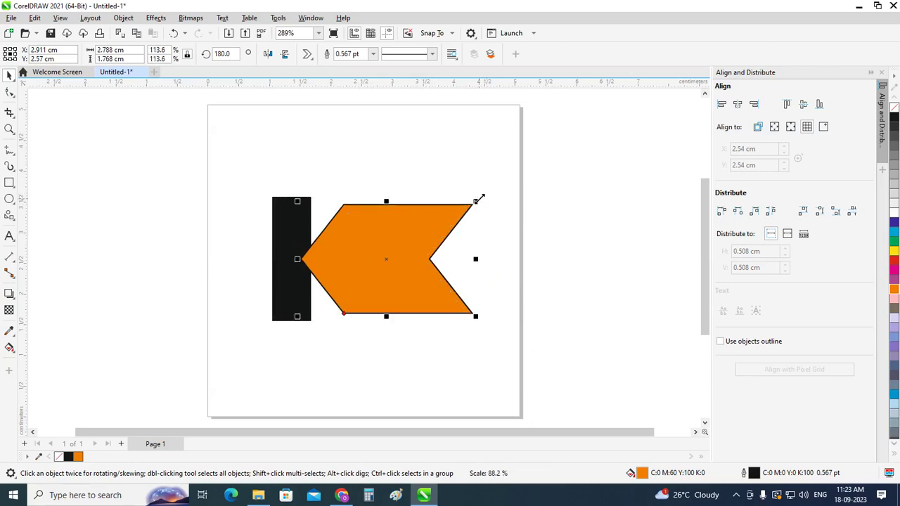
left_click(645, 244)
Step: Recolor the arrow with a uniform deep yellow fill of CMYK 0, 20, 100, 0
left_click(364, 244)
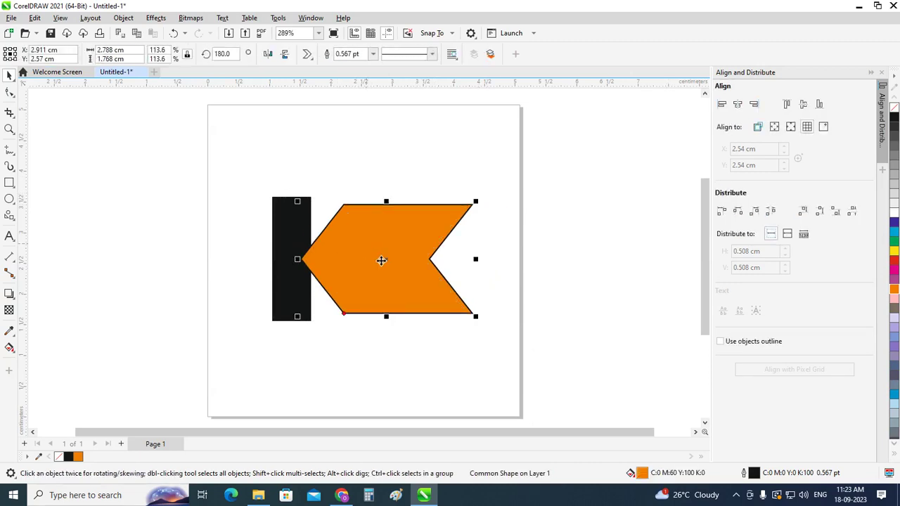
left_click(895, 252)
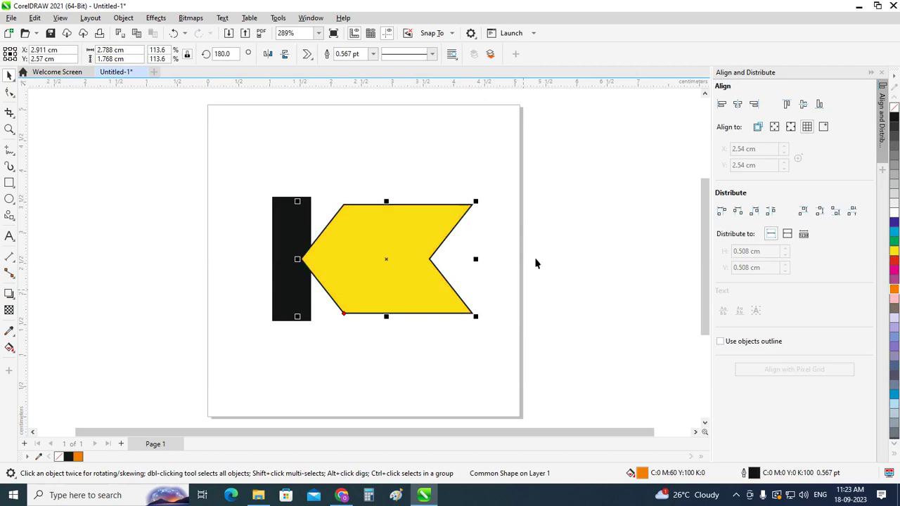
double_click(643, 475)
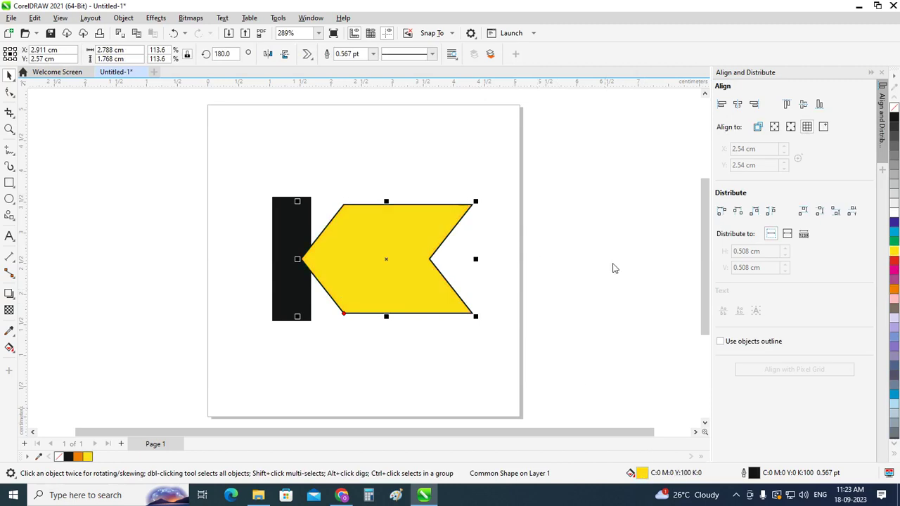
left_click(296, 143)
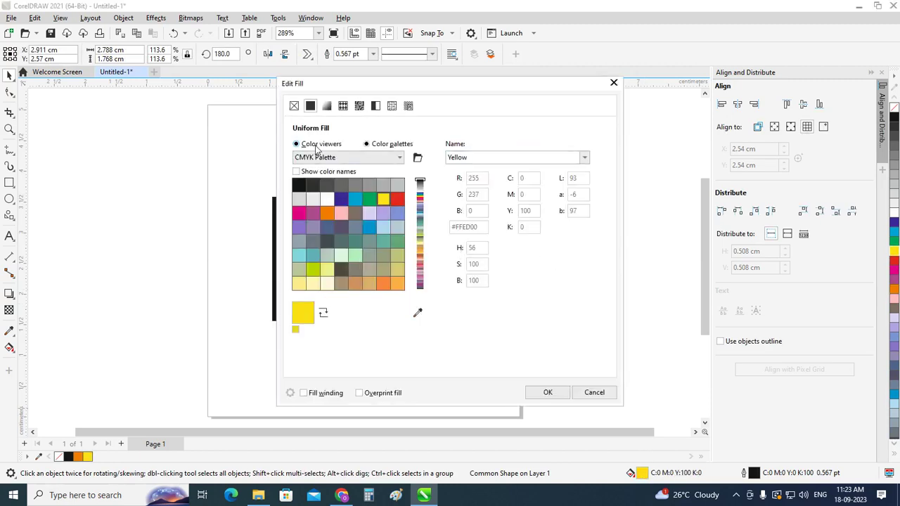
left_click_drag(532, 231, 468, 249)
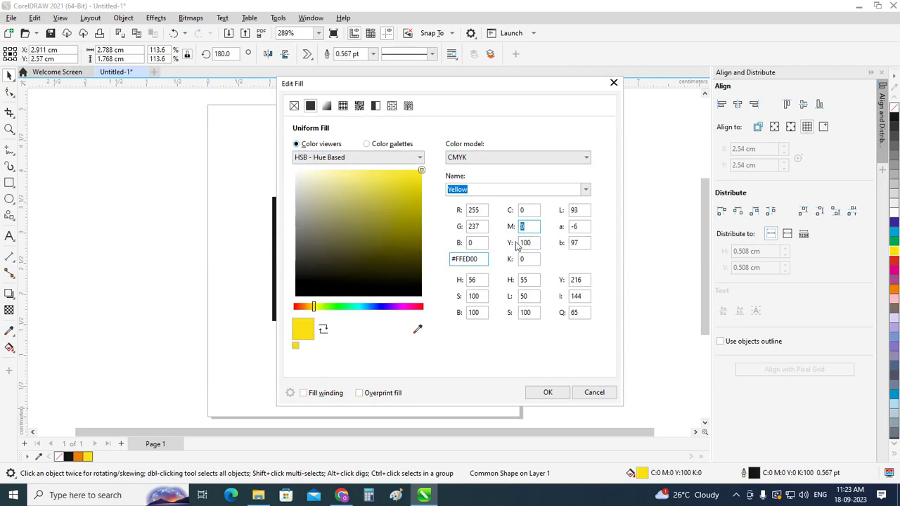
type("20")
key("Tab")
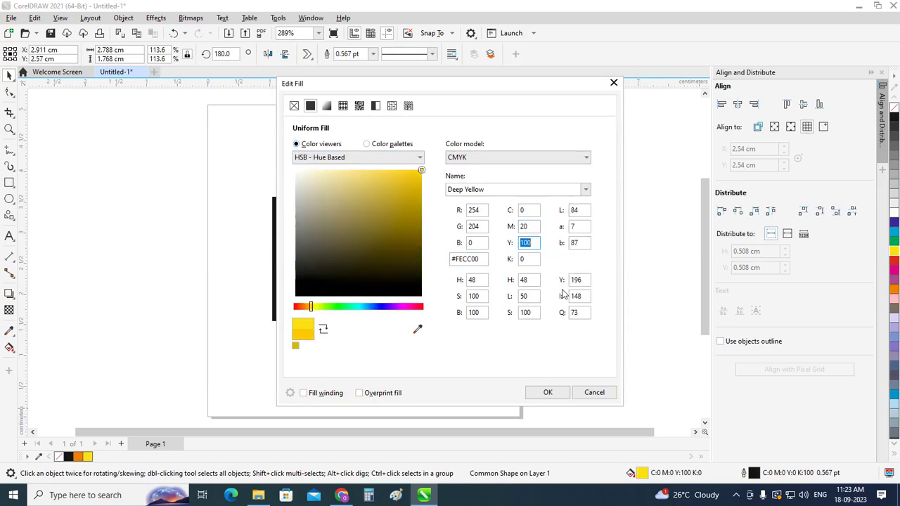
left_click(563, 393)
left_click(589, 282)
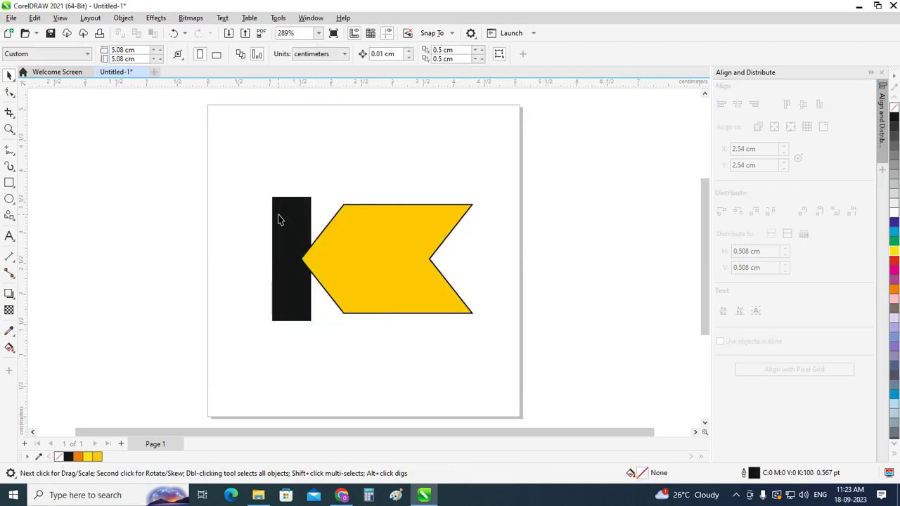
Step: Deepen the arrow's rear notch slightly and lengthen its pointed head by adjusting the shape's control node
left_click(282, 218)
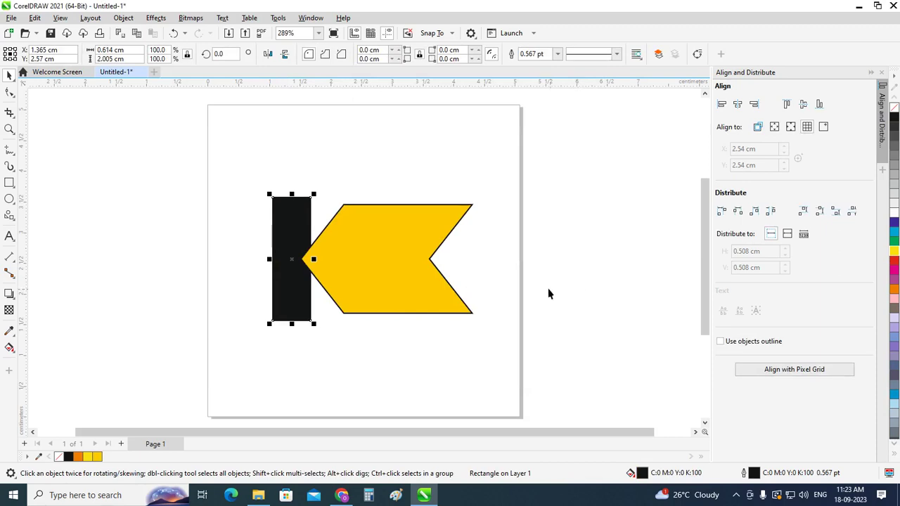
left_click(422, 258)
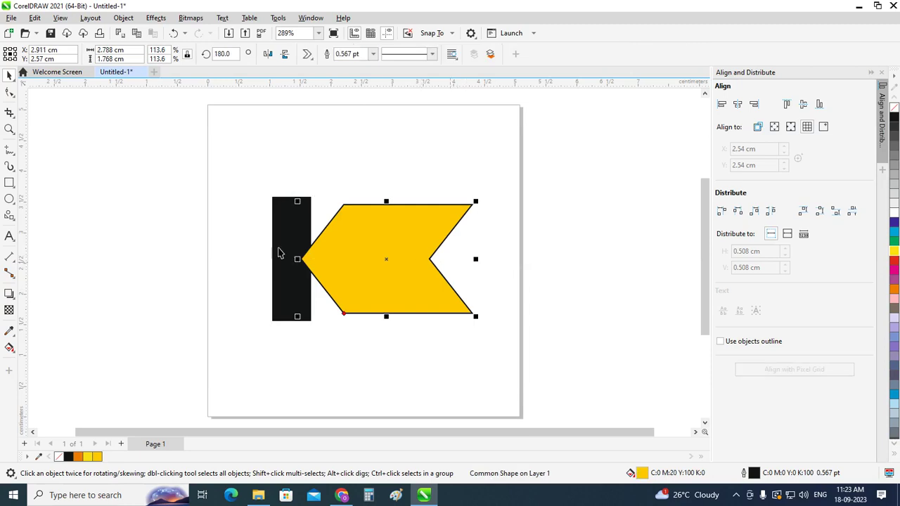
left_click(8, 94)
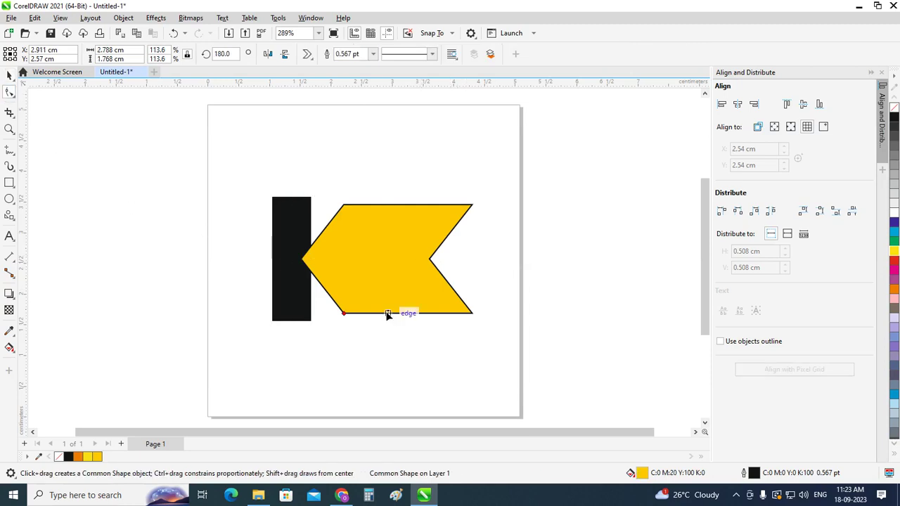
left_click_drag(344, 315, 350, 290)
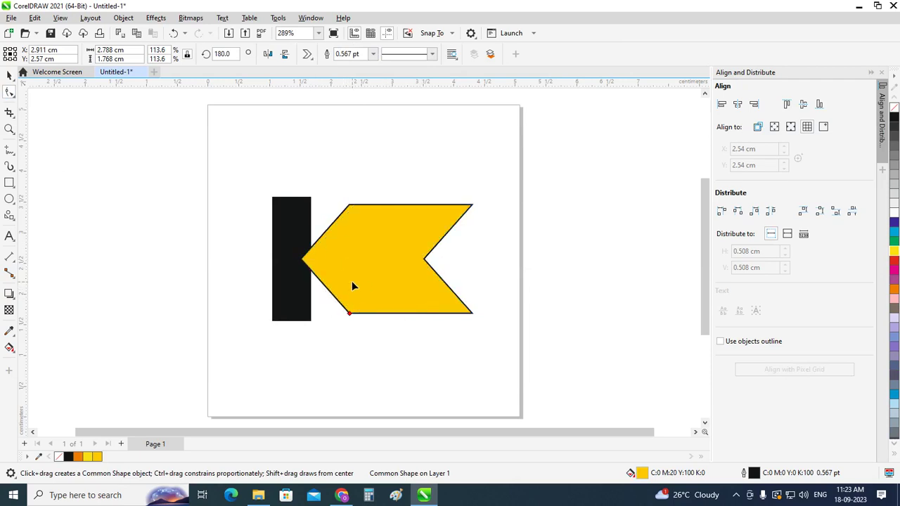
left_click(9, 76)
left_click(603, 268)
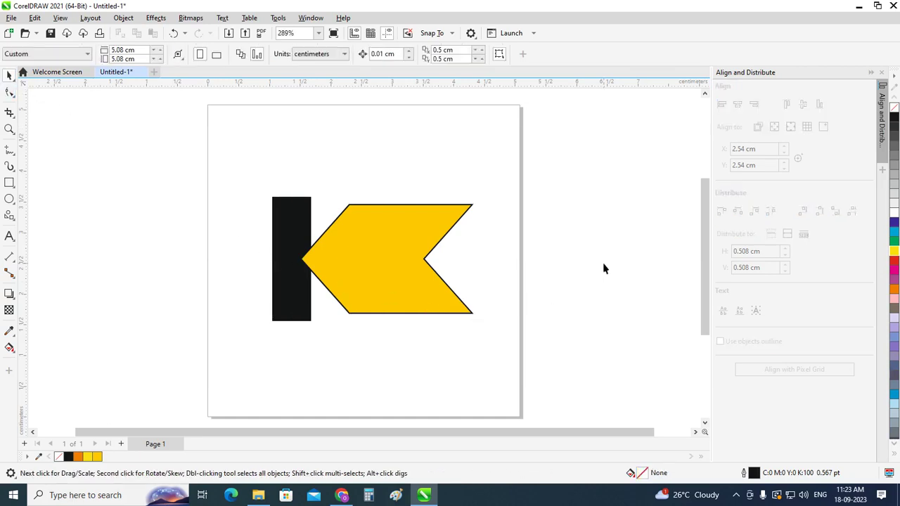
Step: Readjust the arrow's control node to give it a shorter pointed head and a shallower rear notch
left_click(412, 302)
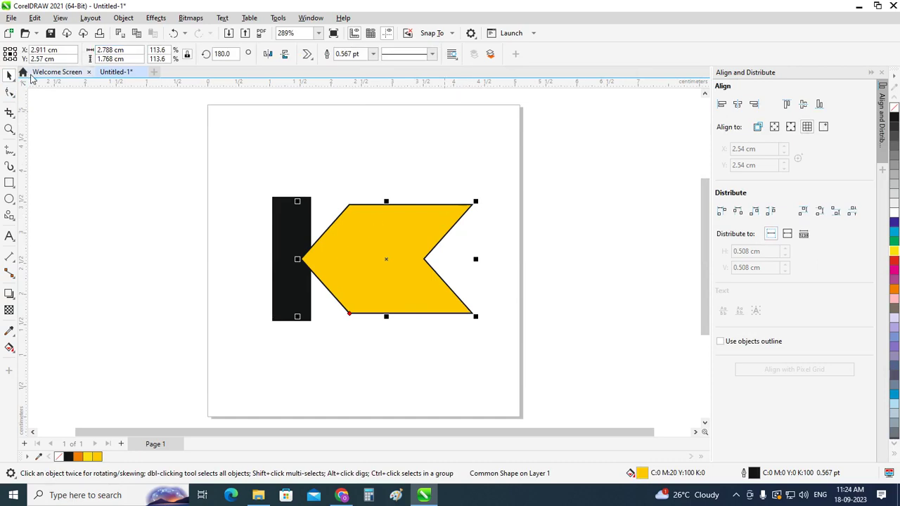
left_click(10, 92)
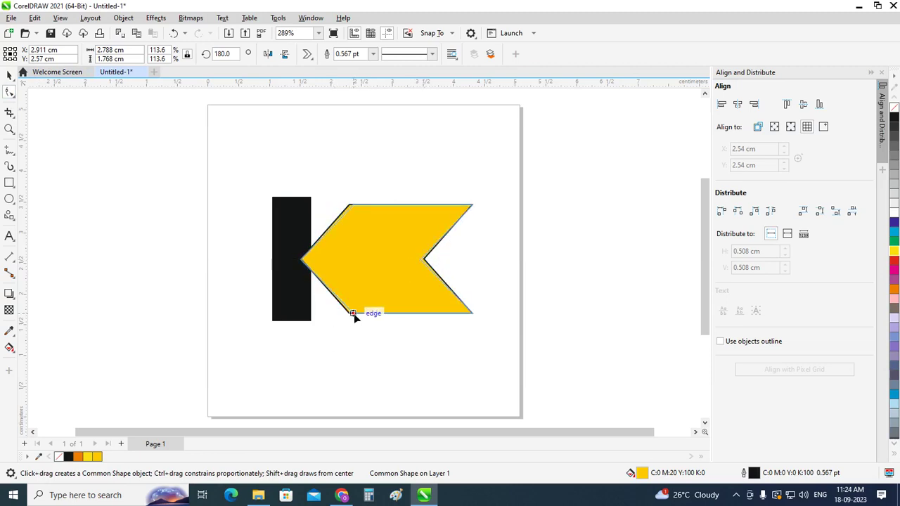
left_click_drag(349, 314, 357, 313)
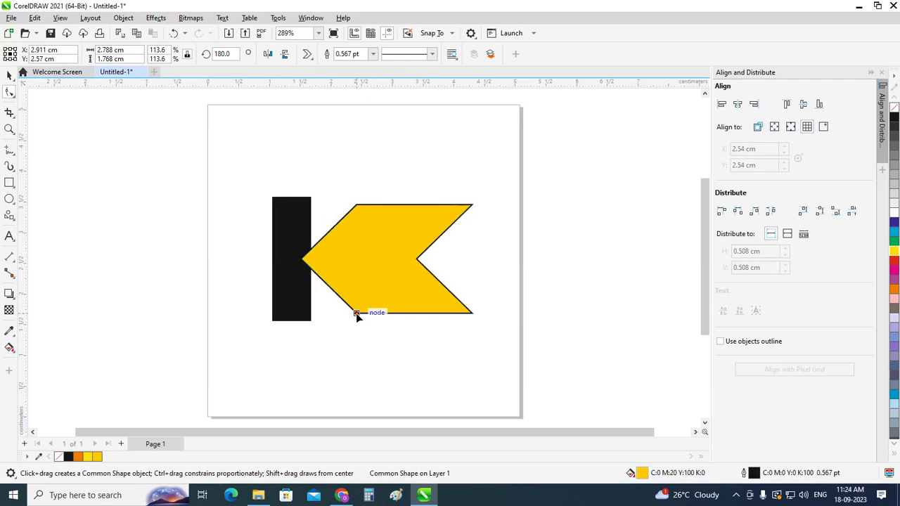
left_click_drag(358, 313, 342, 314)
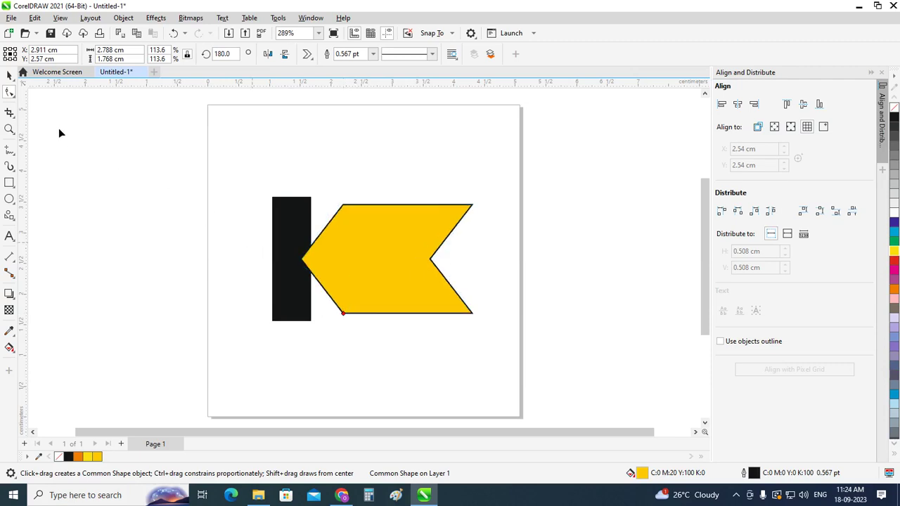
Step: Convert the arrow shape to an editable curve
left_click(10, 75)
key("ctrl+a")
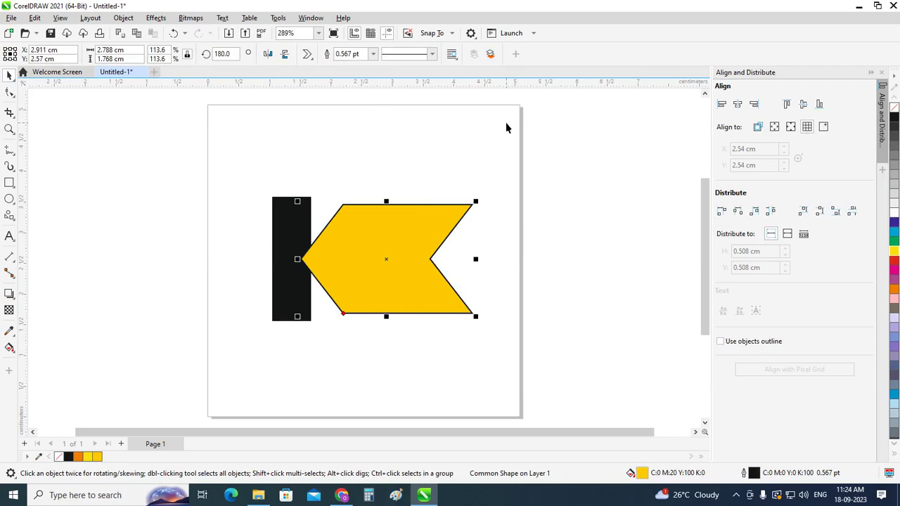
key("ctrl+q")
Step: Deepen only the arrow's rear notch by moving its inner node horizontally toward the tip in two stages
left_click(9, 92)
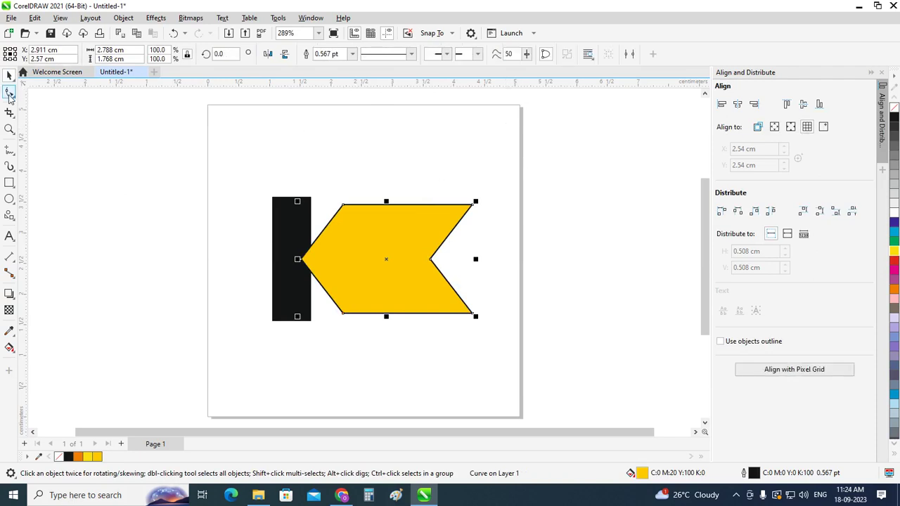
left_click(386, 283)
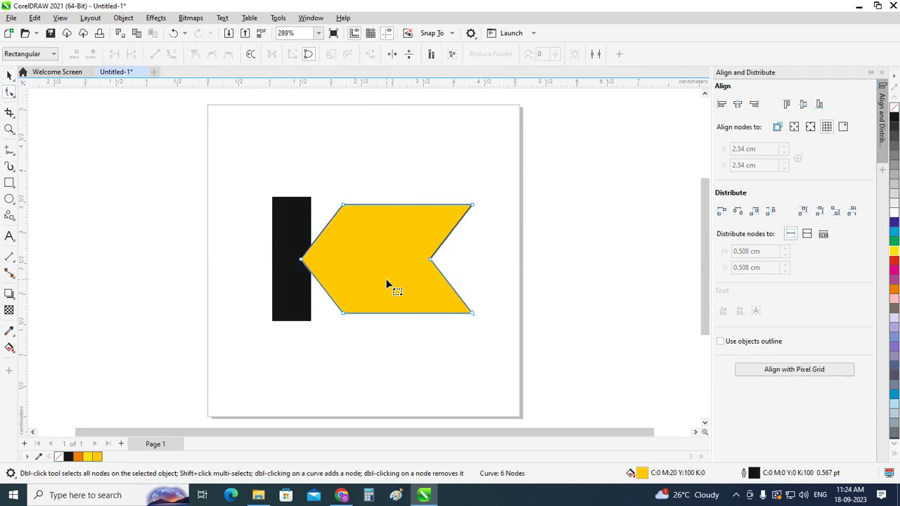
left_click(432, 261)
left_click_drag(431, 261, 409, 258)
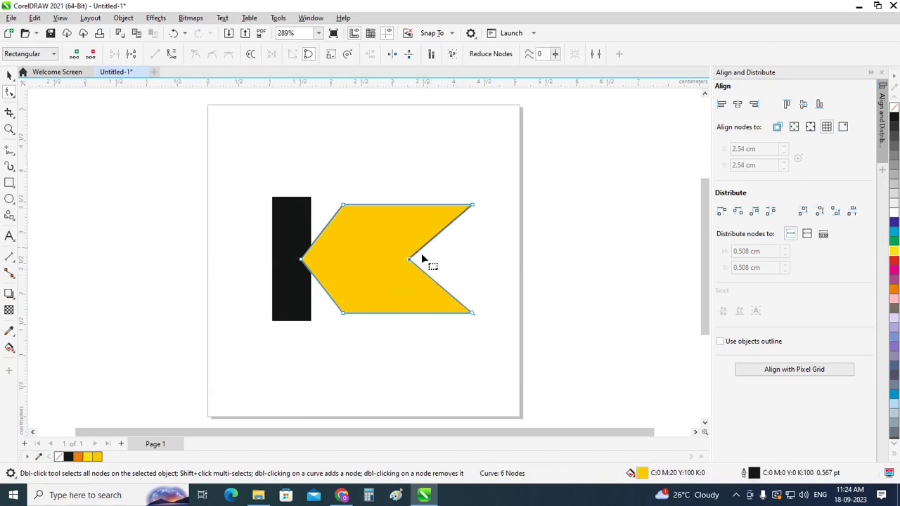
left_click_drag(408, 260, 395, 259)
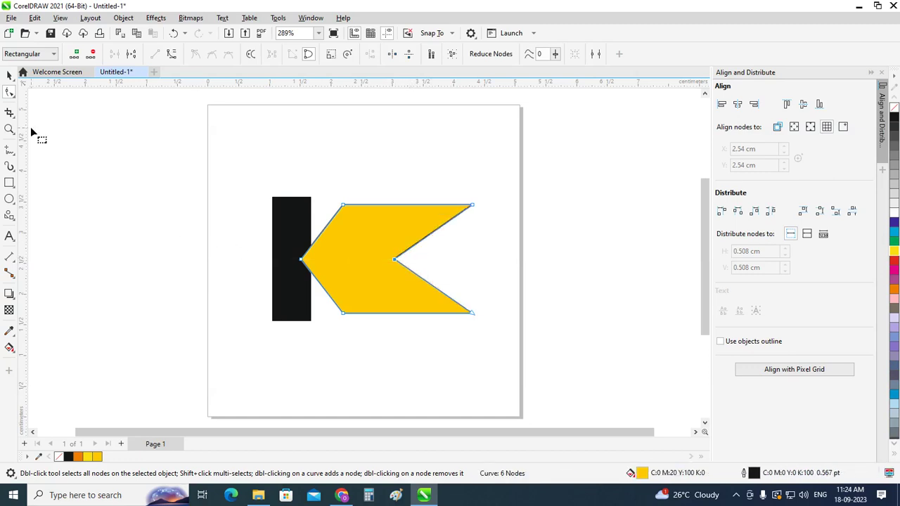
left_click(9, 76)
left_click(77, 229)
scroll(77, 227, "down", 1)
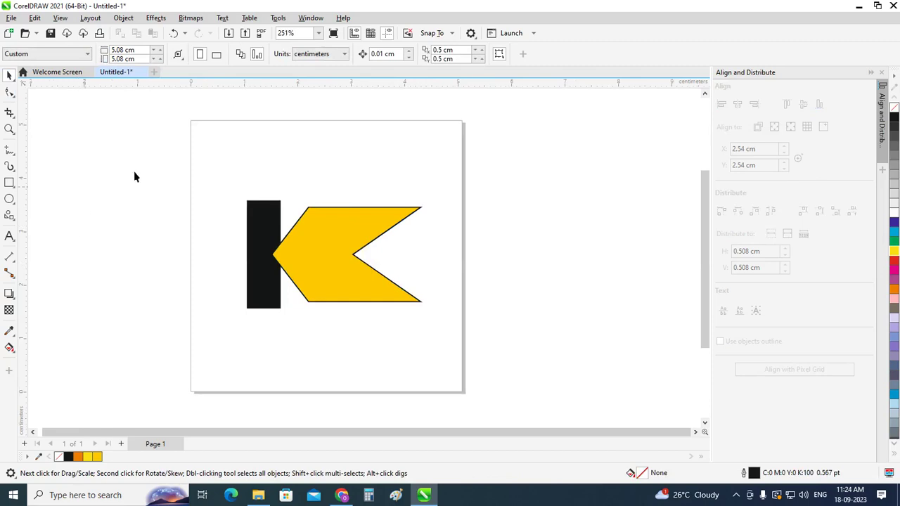
Step: Undo both moves of the arrow's inner notch node and deselect the arrow
left_click(299, 307)
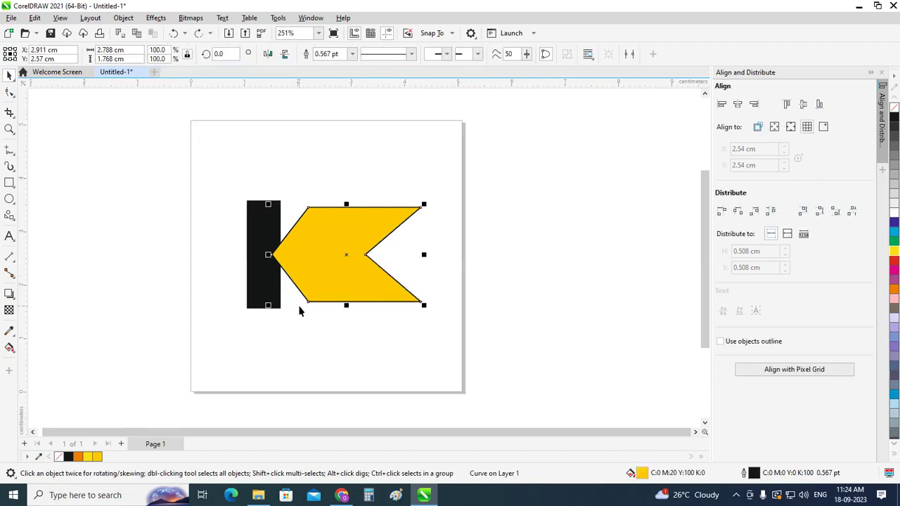
key("ctrl+z")
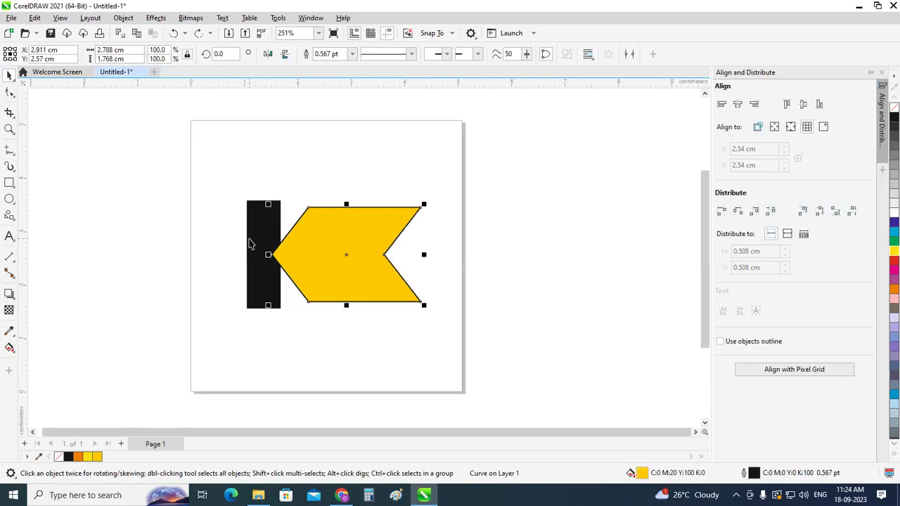
left_click(184, 200)
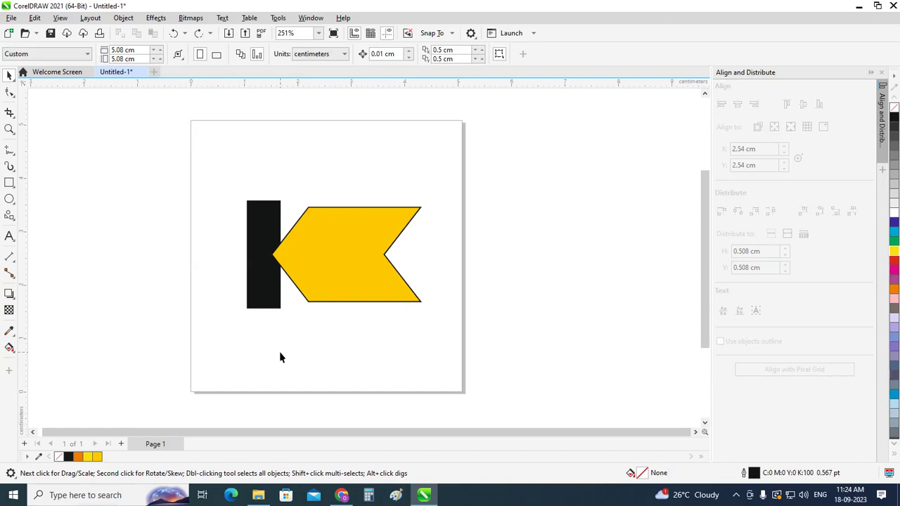
Step: Remove the arrow's yellow fill and give it a red outline
left_click(345, 258)
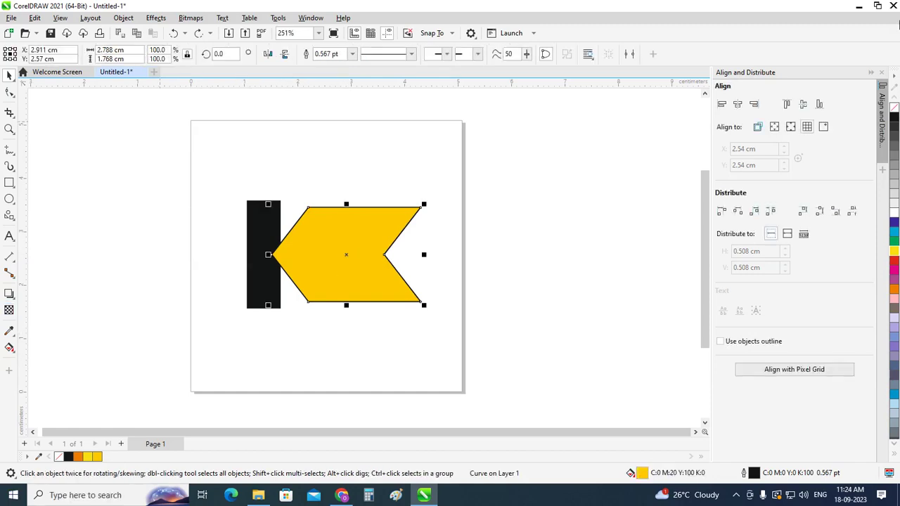
left_click(894, 107)
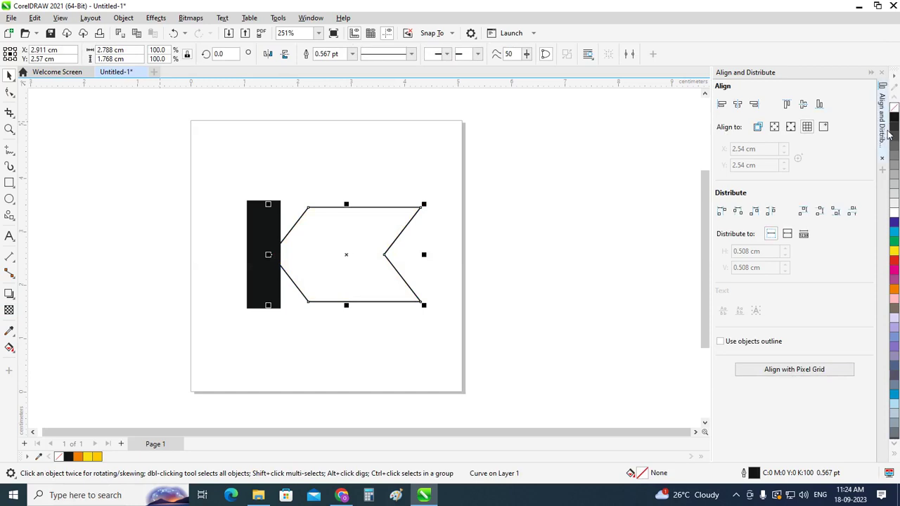
right_click(894, 263)
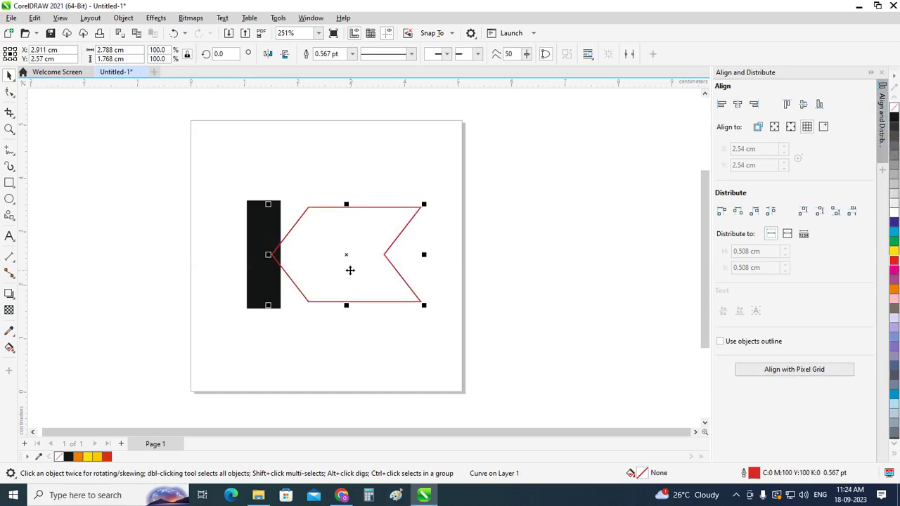
Step: Duplicate the red-outlined arrow horizontally, about 1 cm to the right of the original
left_click_drag(349, 273, 400, 270)
left_click(499, 266)
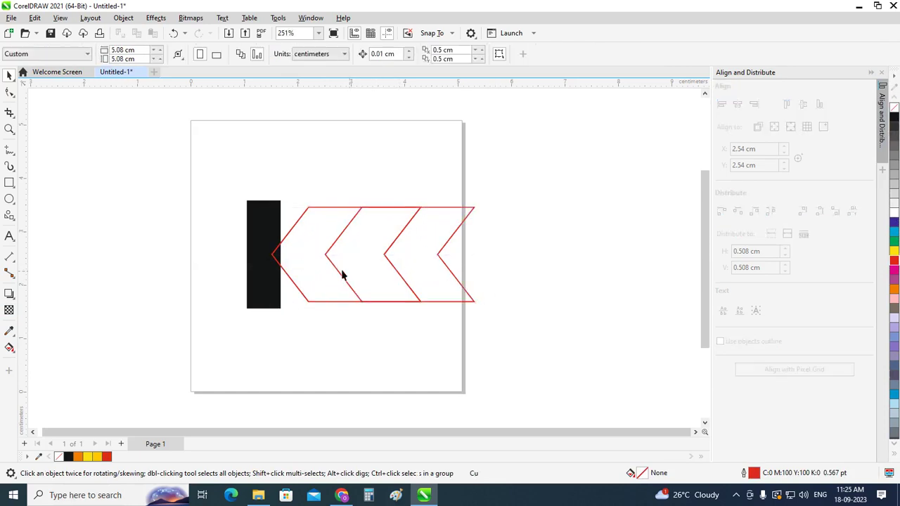
Step: Use Smart Fill to color the first chevron region between the arrow outlines and its tip over the bar red
left_click(311, 259)
left_click(422, 282, "shift")
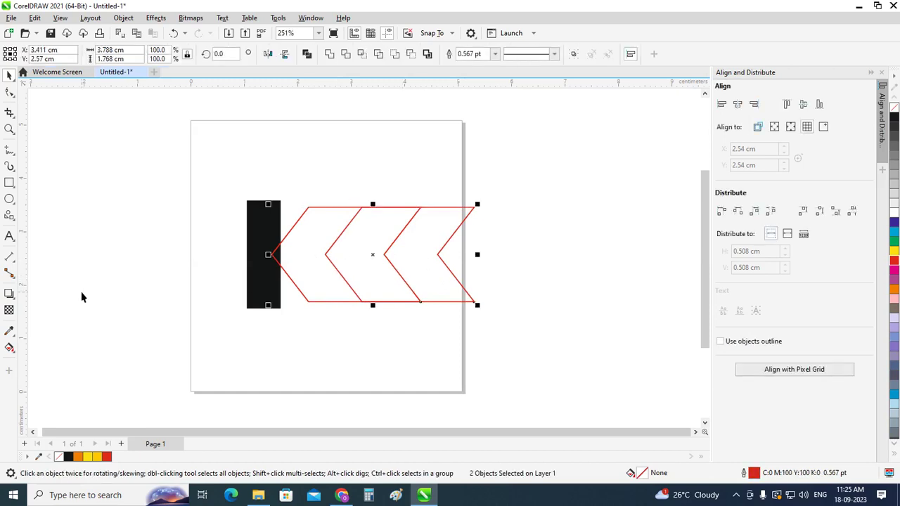
key("g")
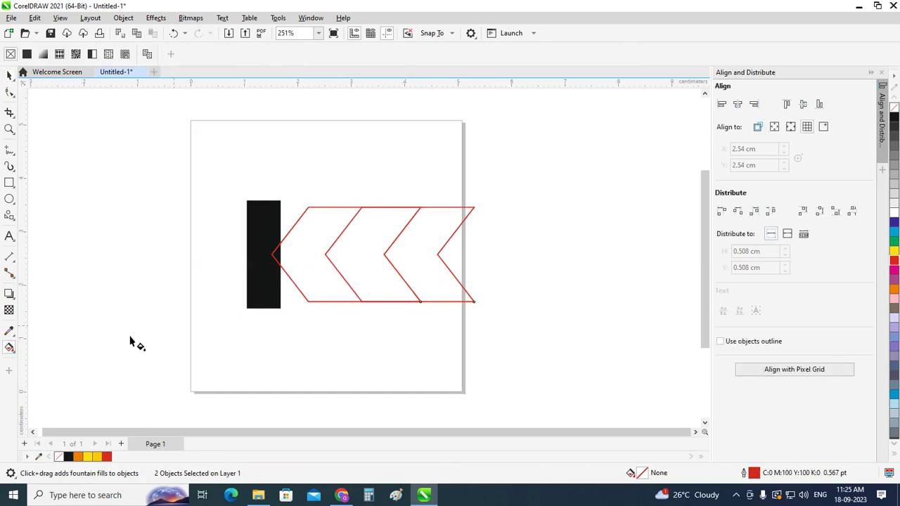
left_click(10, 347)
left_click(44, 360)
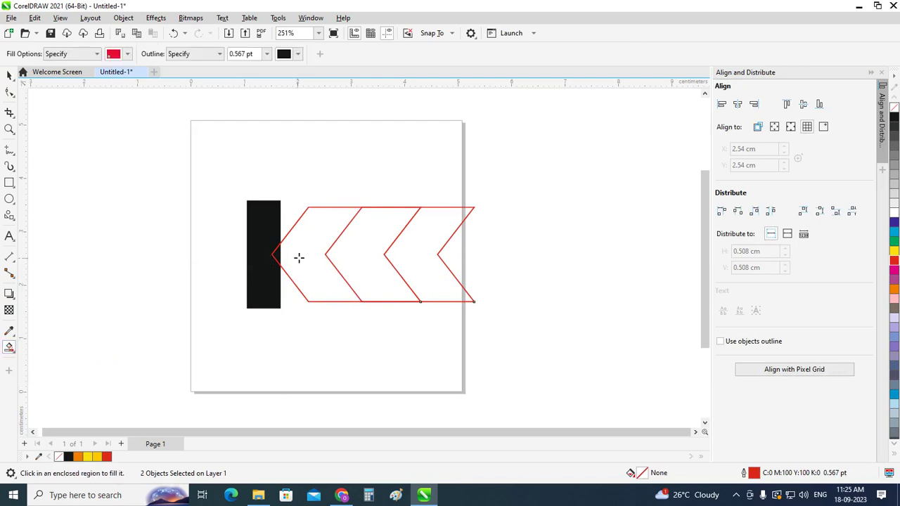
left_click(285, 257)
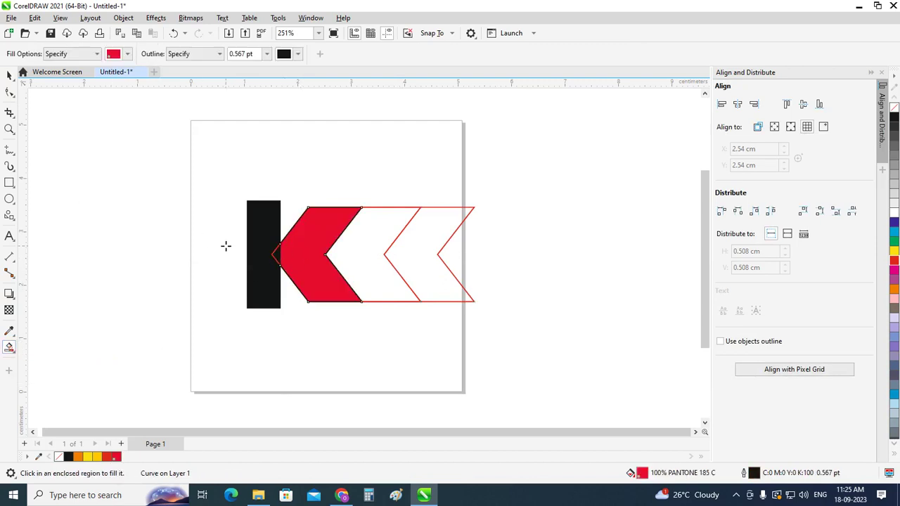
left_click(276, 255)
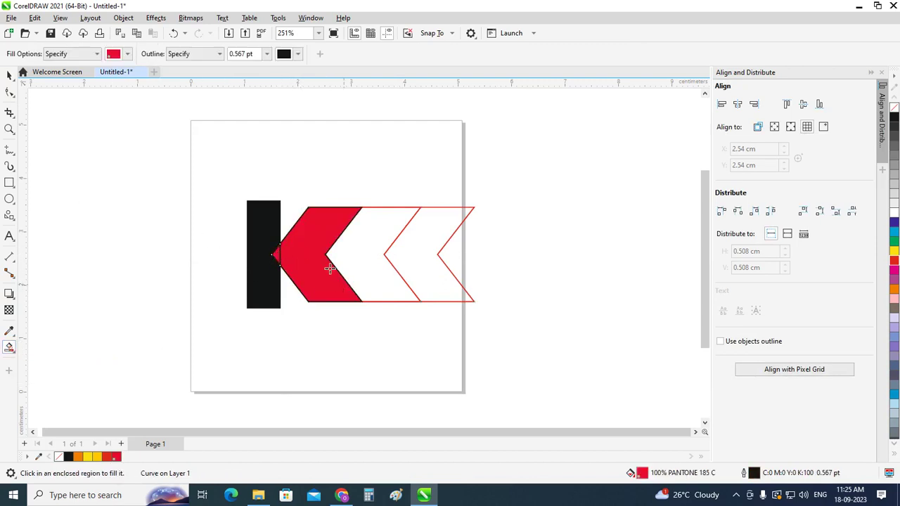
left_click(88, 249)
key("ctrl+z")
Step: Delete the two red-outlined arrows, leaving the black bar and the filled red chevron
left_click(8, 74)
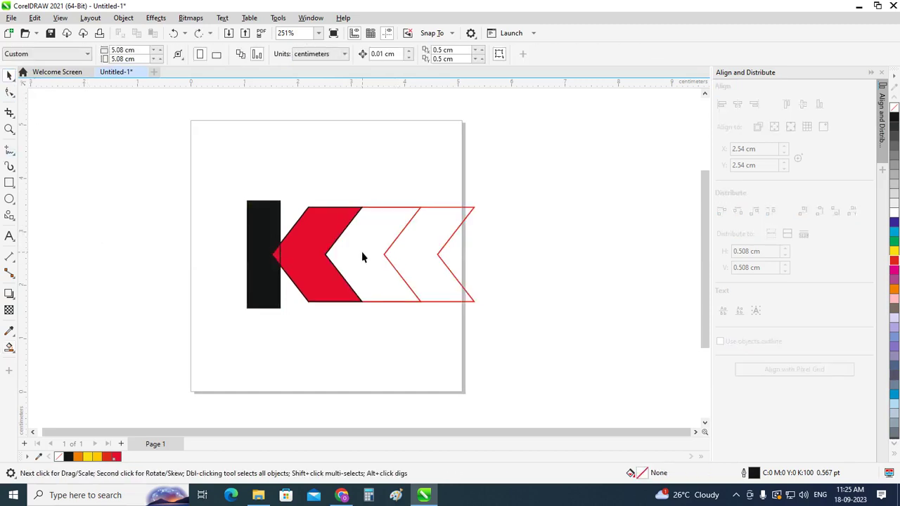
left_click(372, 272)
key("Delete")
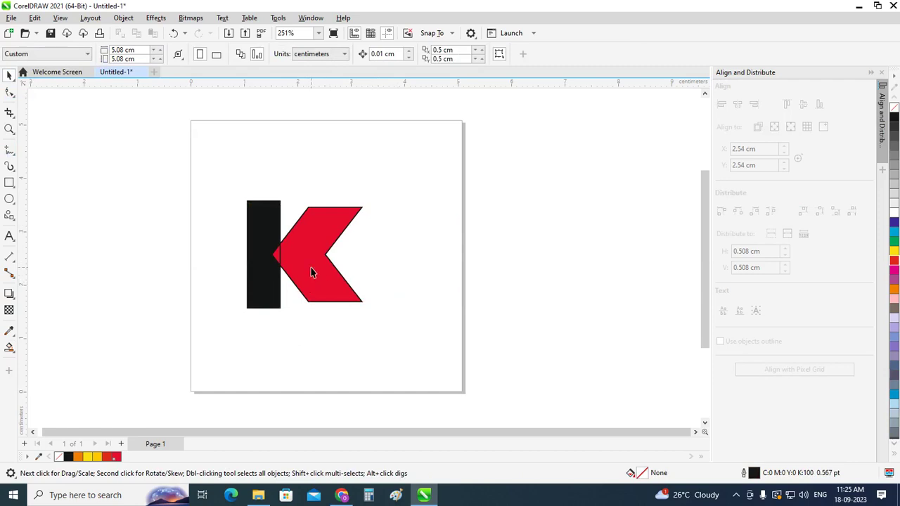
Step: Undo the deletion of the arrow outlines and the red smart fills of the chevron and its tip
key("ctrl+z")
key("ctrl+z")
key("ctrl+z")
key("ctrl+z")
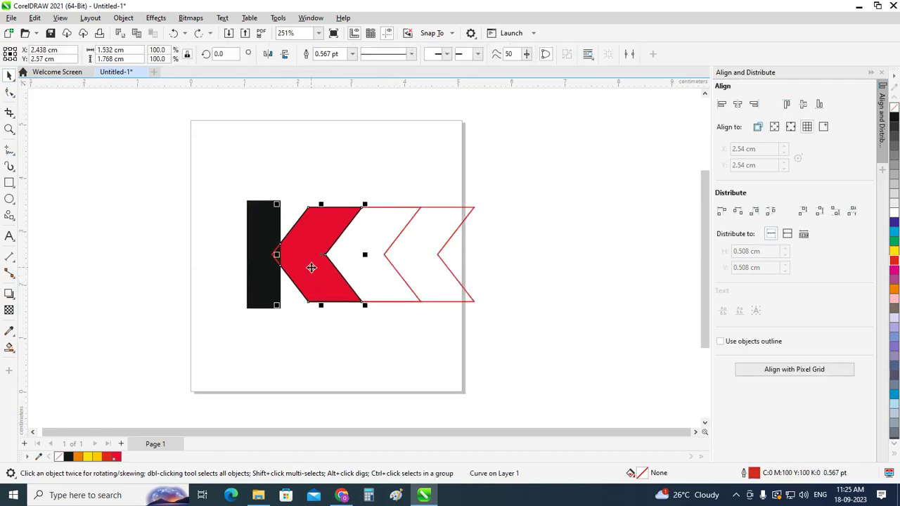
left_click(219, 374)
Step: Reposition the duplicate arrow outline slightly farther right, about 1.1 cm from the original, keeping it level
left_click(316, 285)
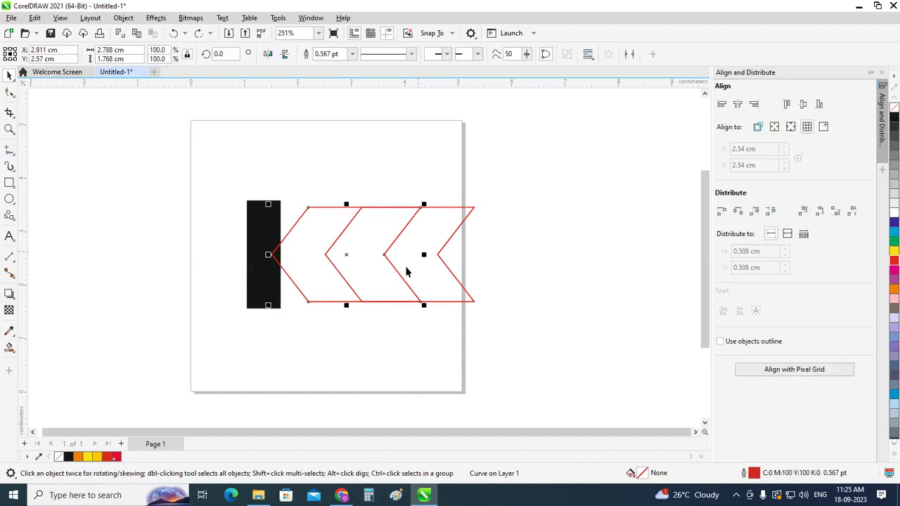
left_click_drag(375, 285, 455, 290)
key("Escape")
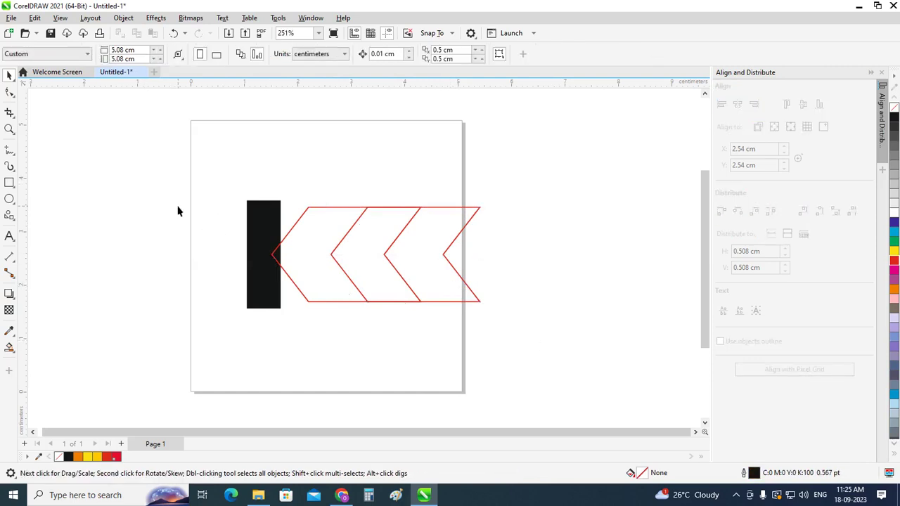
Step: Smart-fill the widened chevron and its tip over the black bar with PANTONE 185 C red and a 0.567 pt black outline
left_click_drag(177, 207, 529, 336)
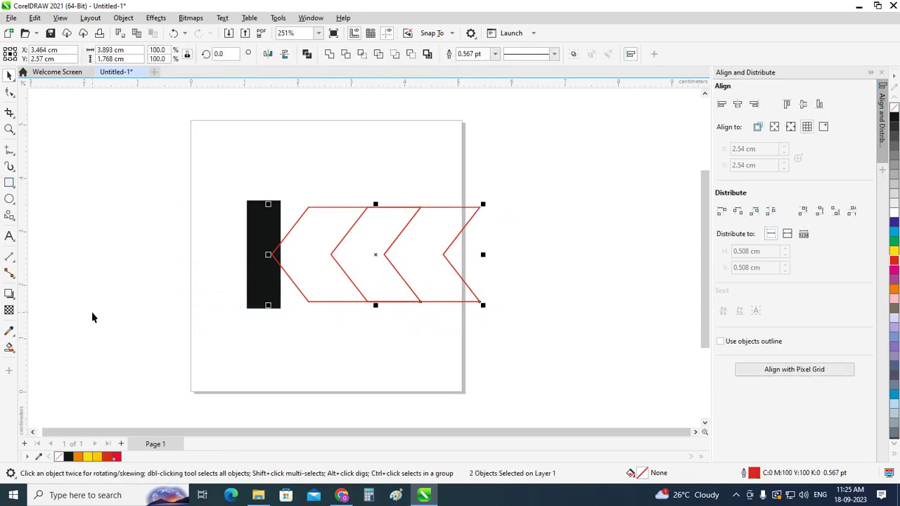
left_click(9, 347)
left_click(313, 250)
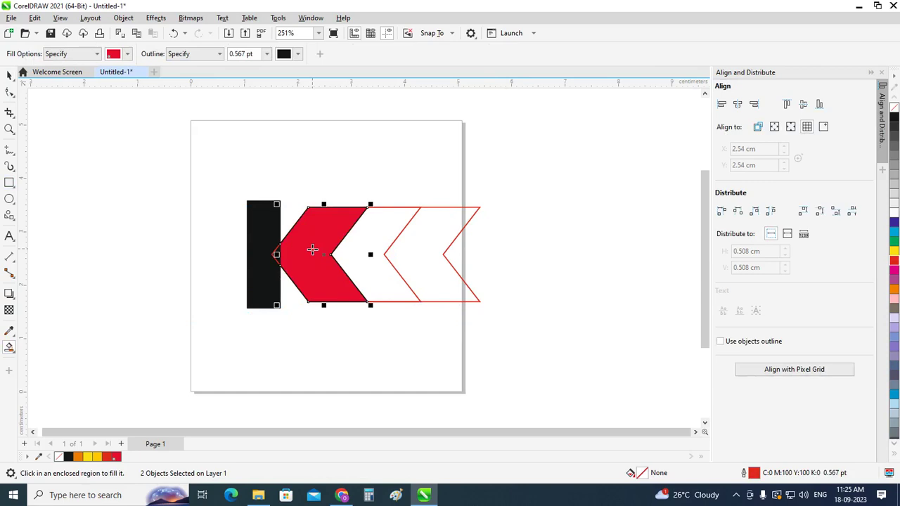
left_click(276, 255)
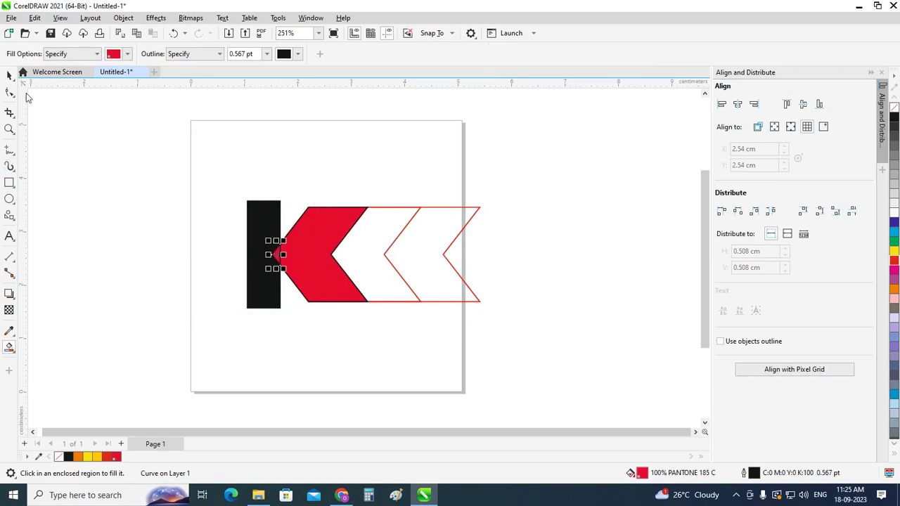
Step: Delete the two red-outlined arrow shapes behind the filled chevron
key("space")
left_click(438, 266)
key("Delete")
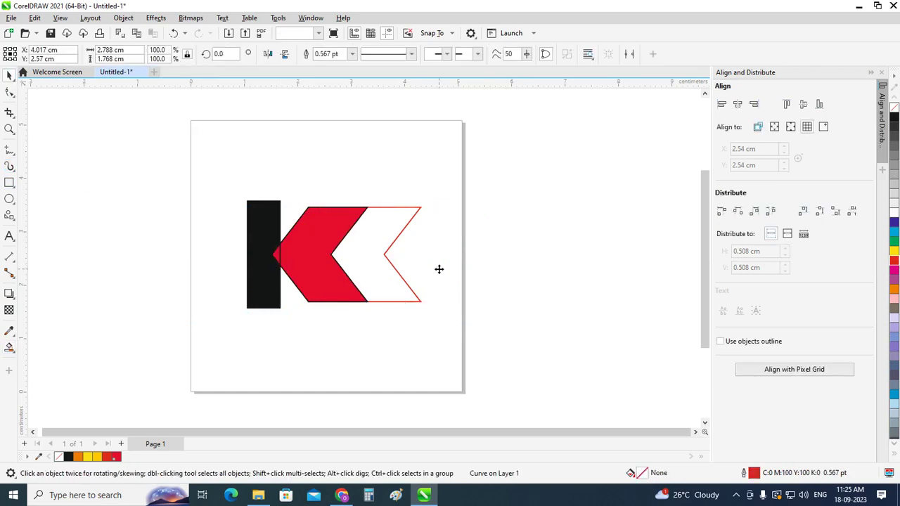
left_click(386, 257)
key("Delete")
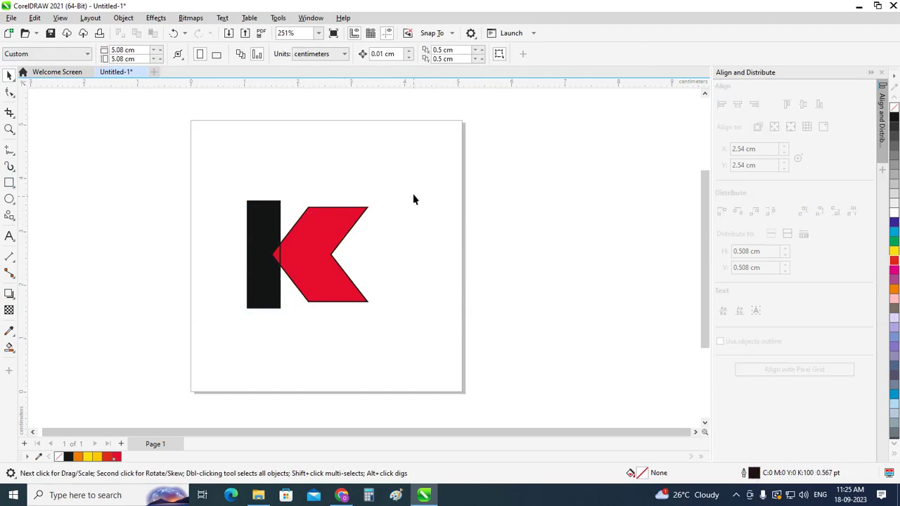
Step: Weld the red chevron and its tip into one shape and give it a uniform C0 M30 Y100 K0 fill
left_click_drag(414, 199, 263, 344)
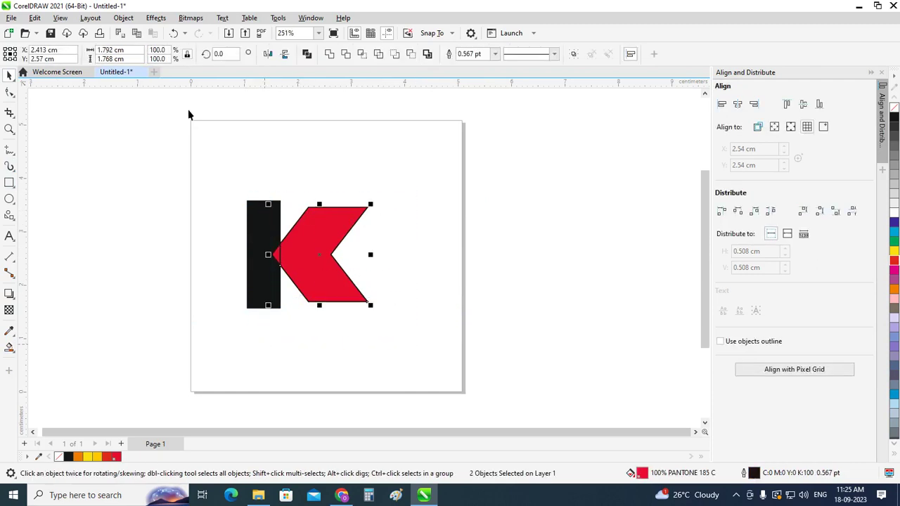
left_click(332, 56)
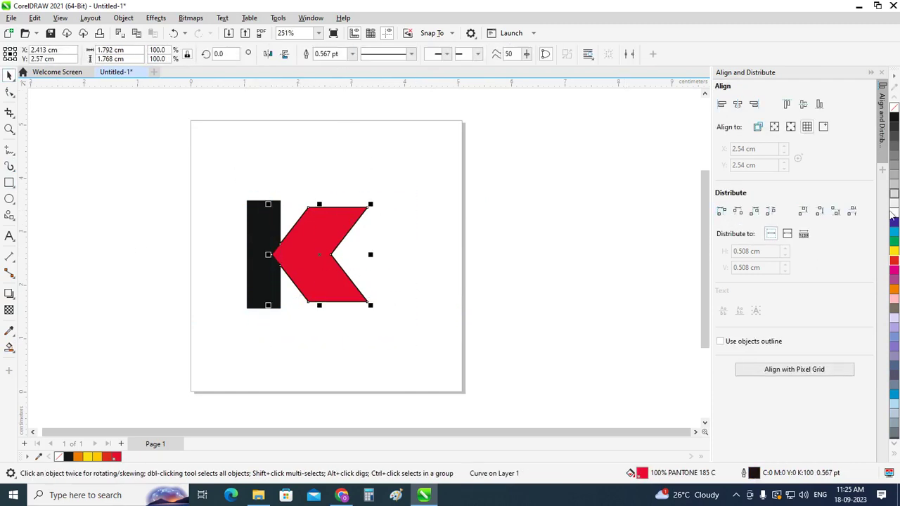
left_click(894, 252)
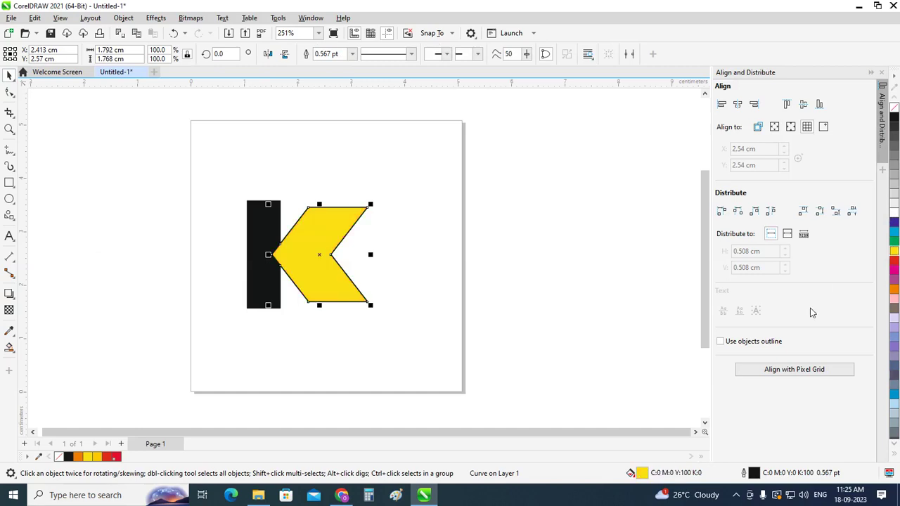
double_click(642, 473)
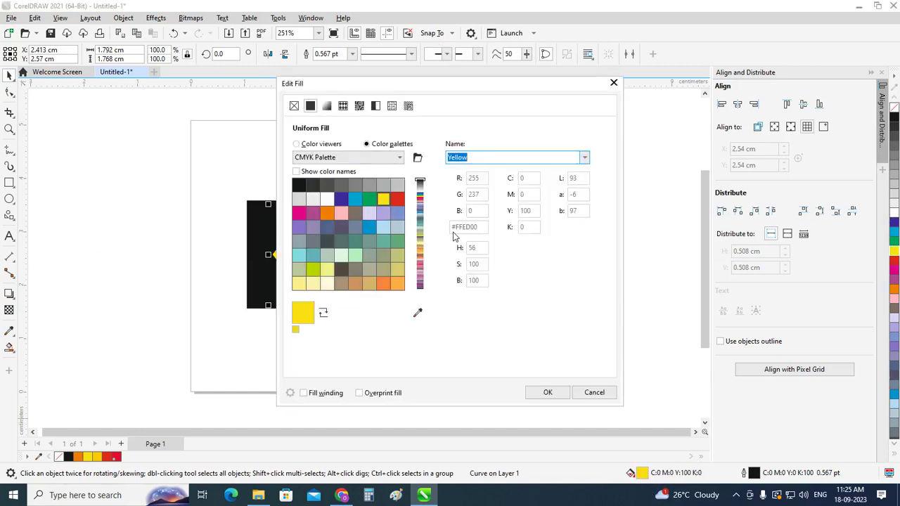
left_click(311, 144)
left_click_drag(532, 230, 498, 232)
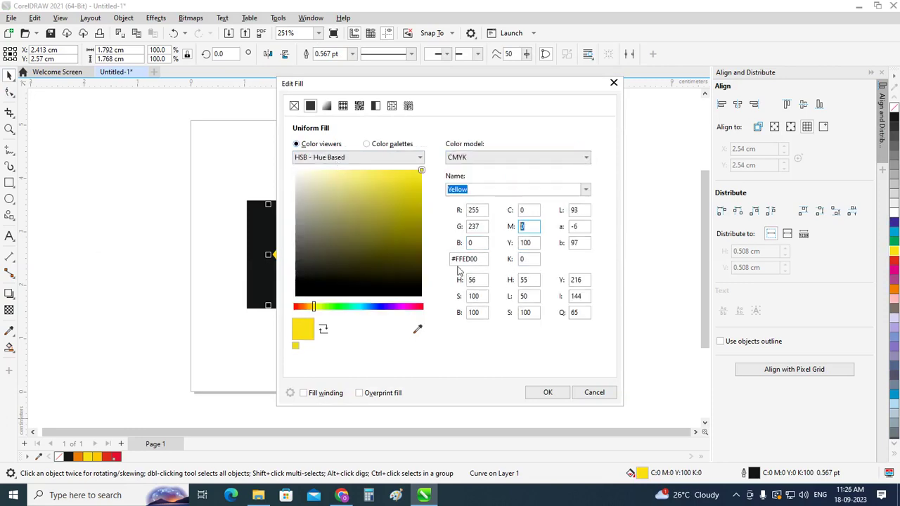
left_click(548, 392)
left_click(590, 325)
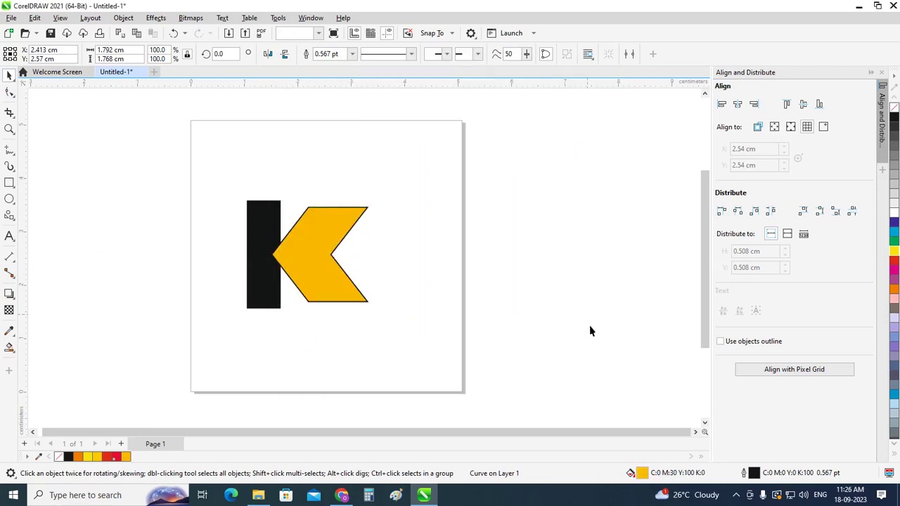
Step: Shorten the black bar from both ends to 1.768 cm high so its top and bottom line up with the chevron
left_click(255, 221)
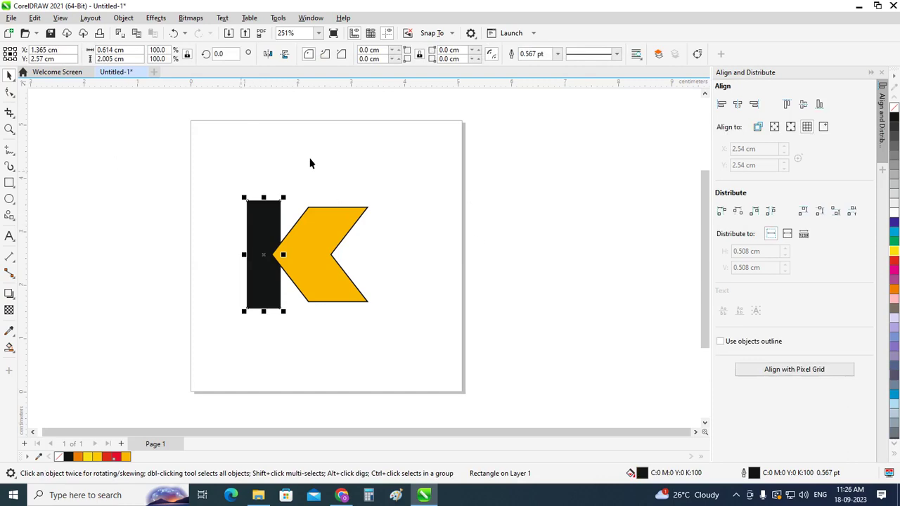
left_click(633, 261)
scroll(285, 219, "up", 1)
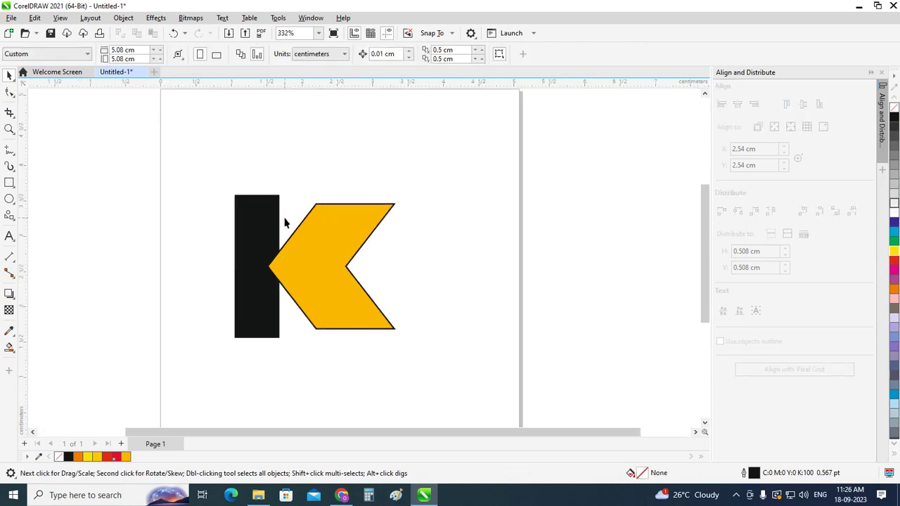
left_click(274, 223)
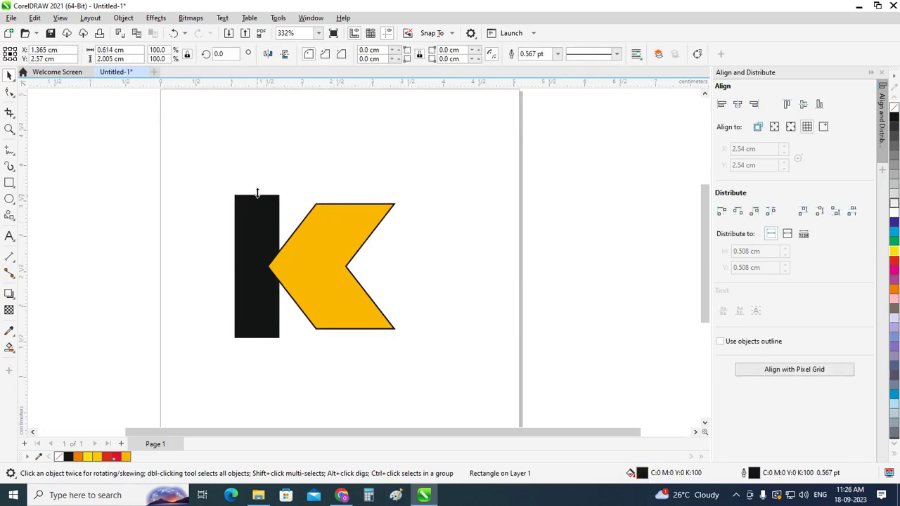
left_click_drag(257, 195, 257, 204)
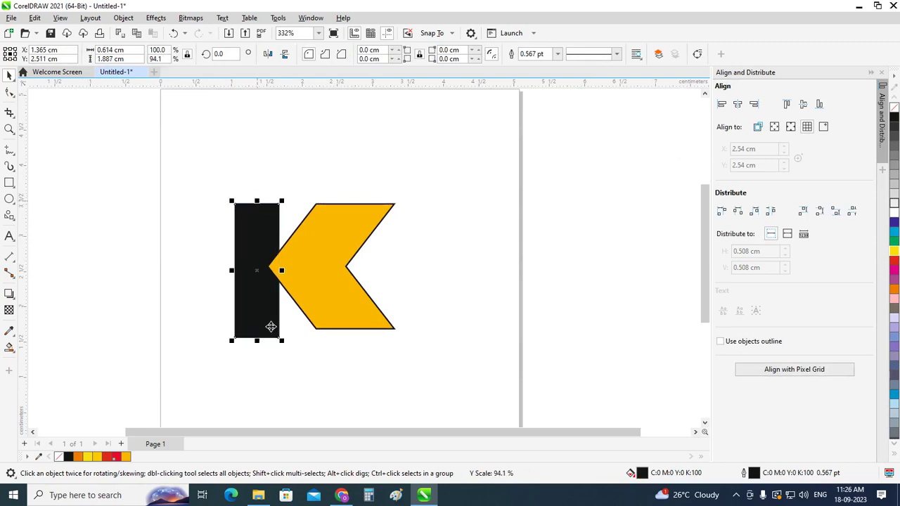
left_click_drag(257, 339, 258, 335)
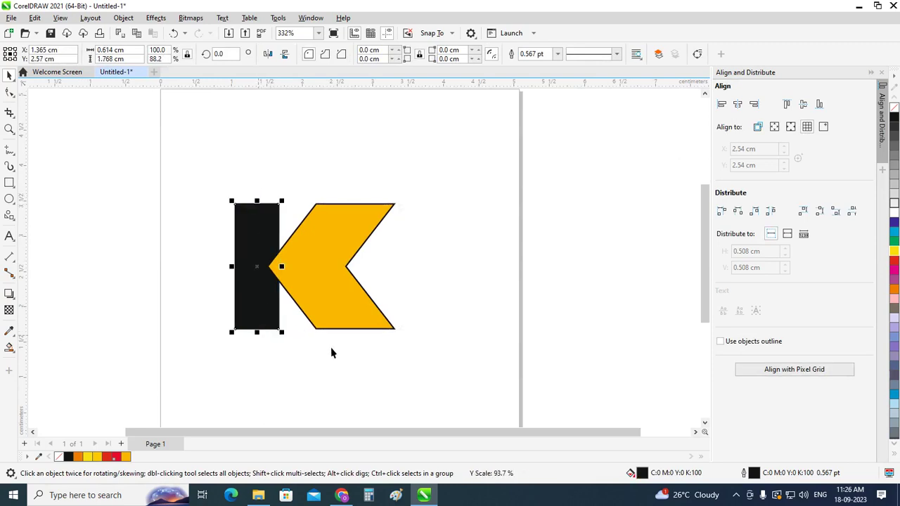
left_click(513, 256)
Step: Try widening the black bar to 0.76 cm by extending its outer left side
left_click(248, 284)
left_click_drag(230, 268, 220, 267)
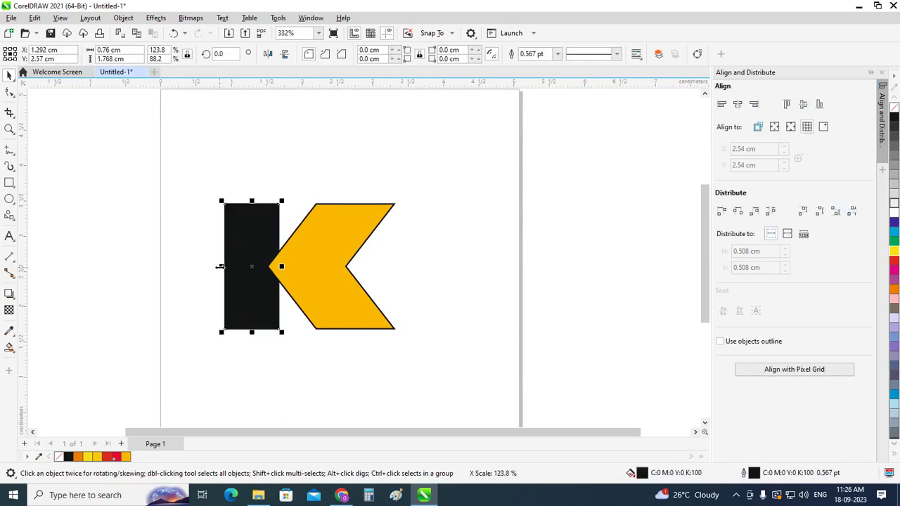
scroll(239, 273, "down", 1)
left_click(566, 297)
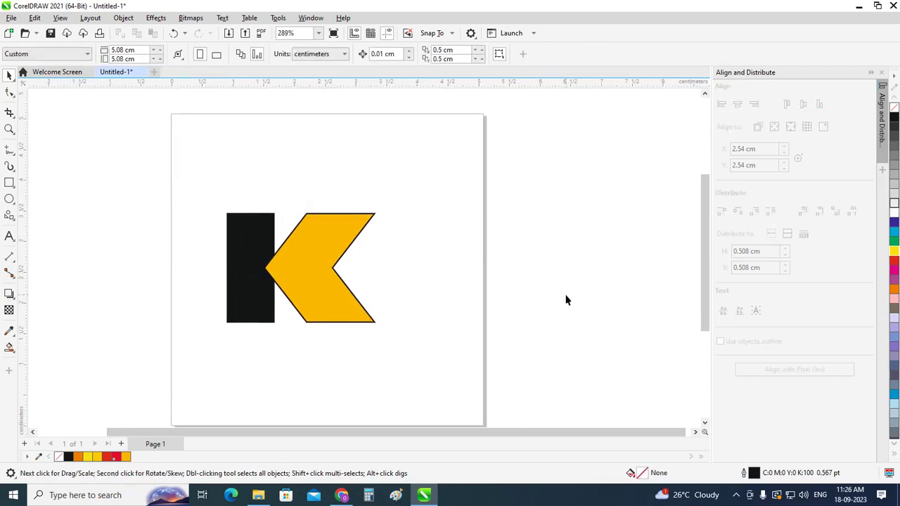
key("ctrl+z")
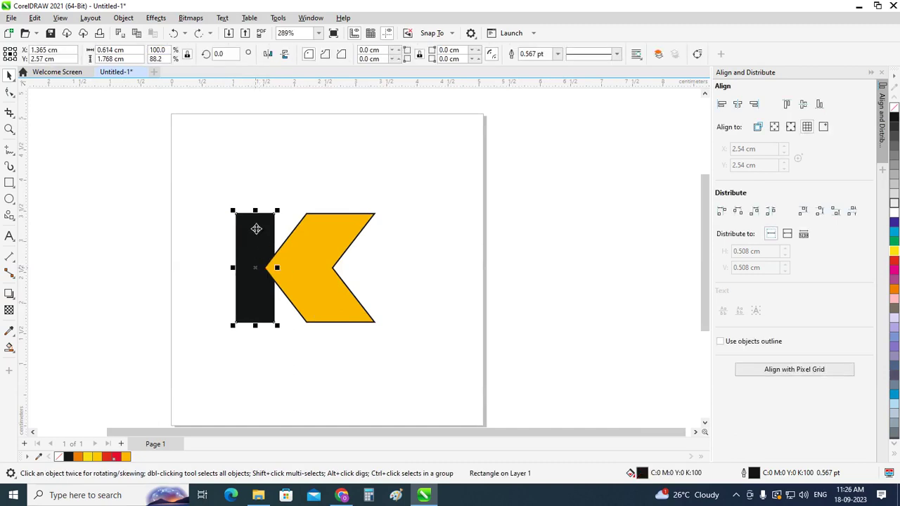
left_click(403, 267)
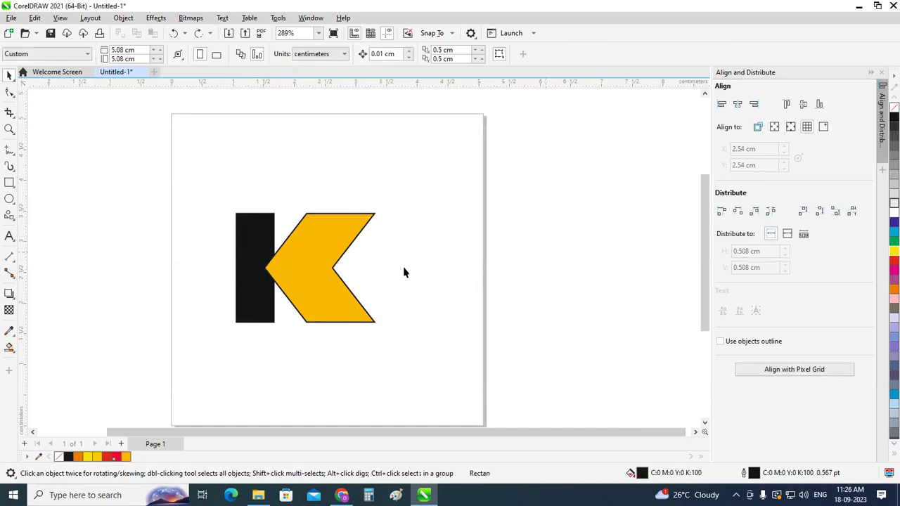
Step: Move the bar and chevron together straight up by about 1.37 cm, close to the page's upper edge
left_click(246, 226)
left_click(188, 180)
left_click_drag(109, 175, 422, 362)
scroll(243, 282, "down", 1)
left_click_drag(256, 296, 256, 223)
left_click(603, 227)
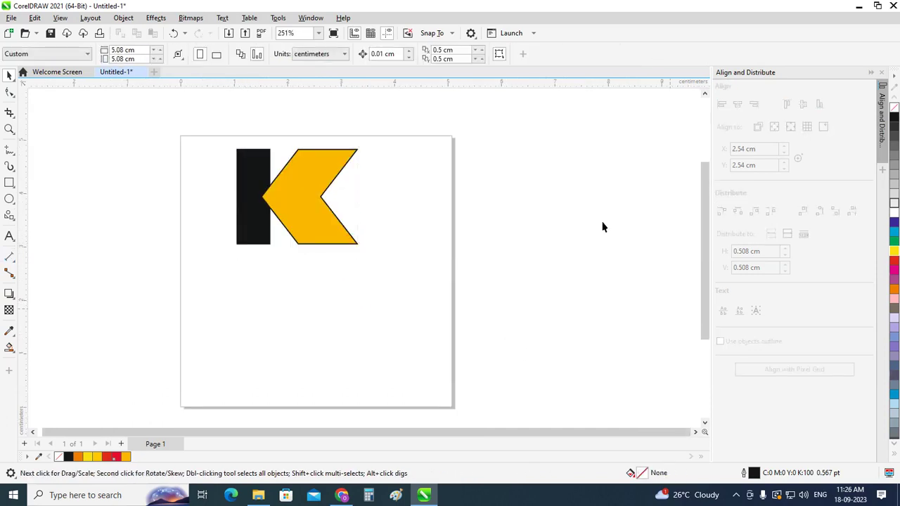
Step: Try reshaping the chevron by shifting its inner notch node slightly to the right
left_click(317, 234)
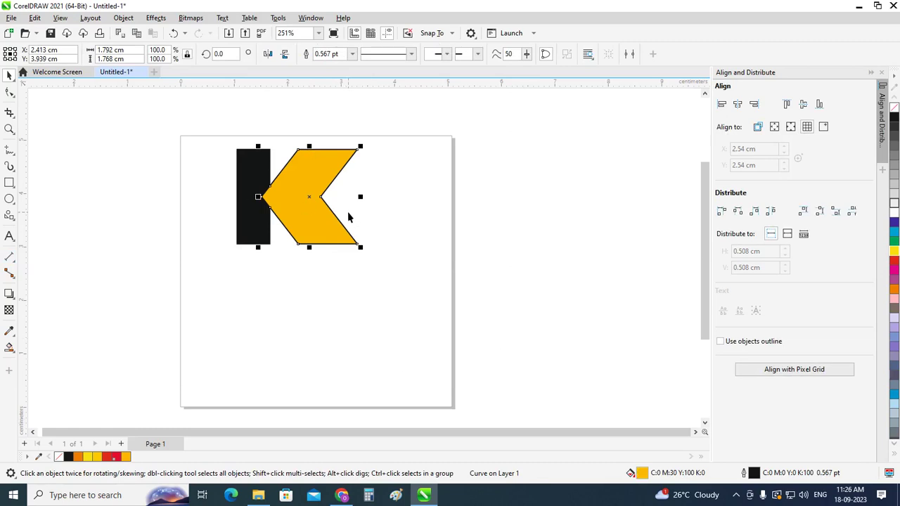
left_click(10, 92)
left_click_drag(321, 197, 329, 196)
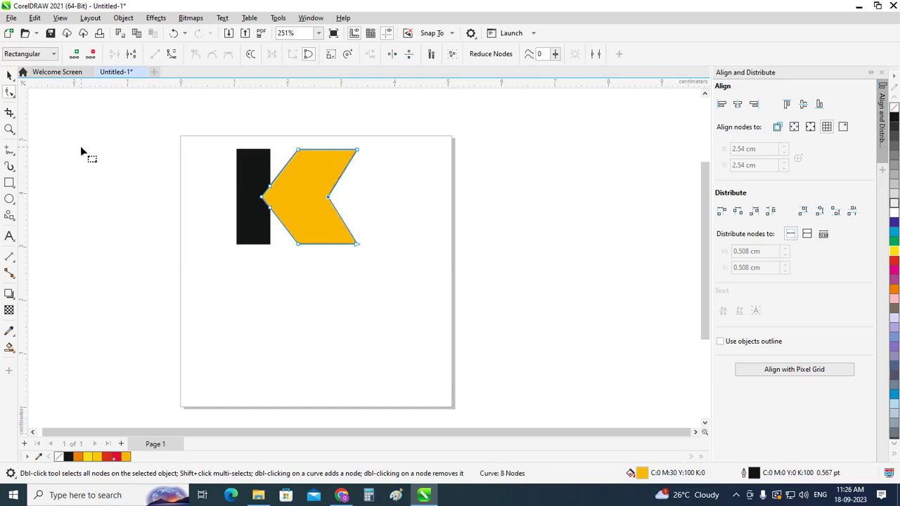
key("ctrl+z")
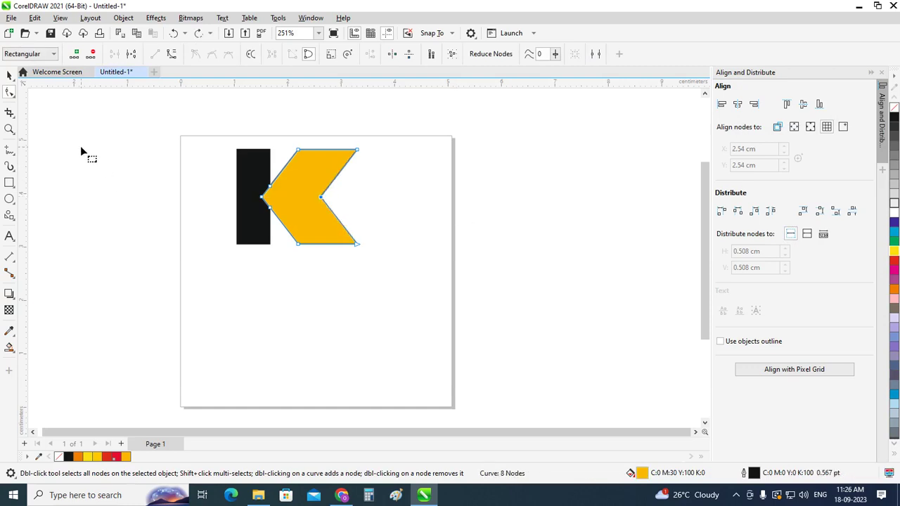
left_click(12, 79)
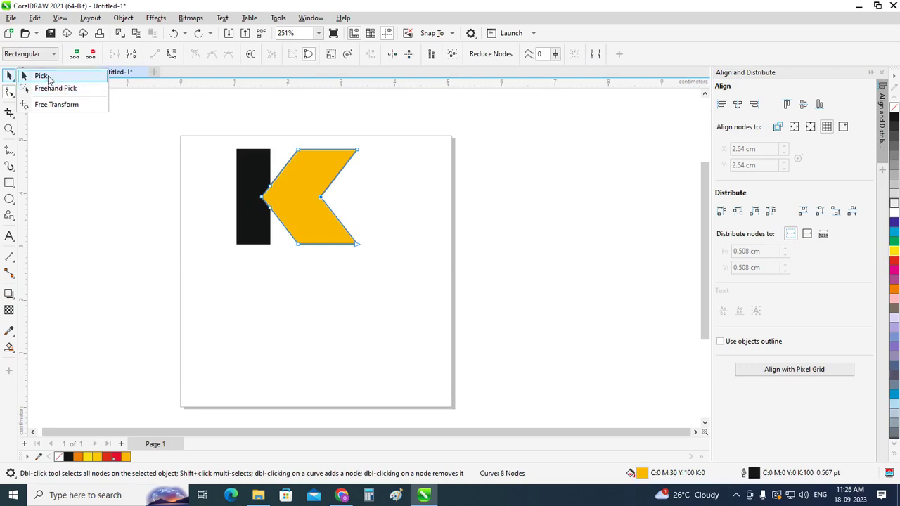
left_click(39, 75)
left_click(71, 281)
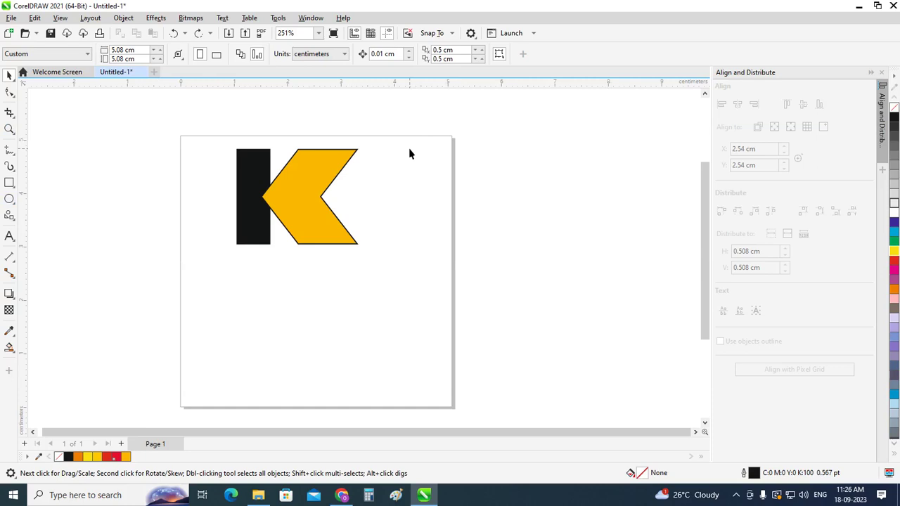
Step: Shift the chevron about 0.12 cm left so its tip overlaps the black bar further, keeping it level
left_click_drag(375, 152, 251, 291)
scroll(243, 233, "up", 1)
left_click_drag(330, 201, 321, 200)
left_click(386, 371)
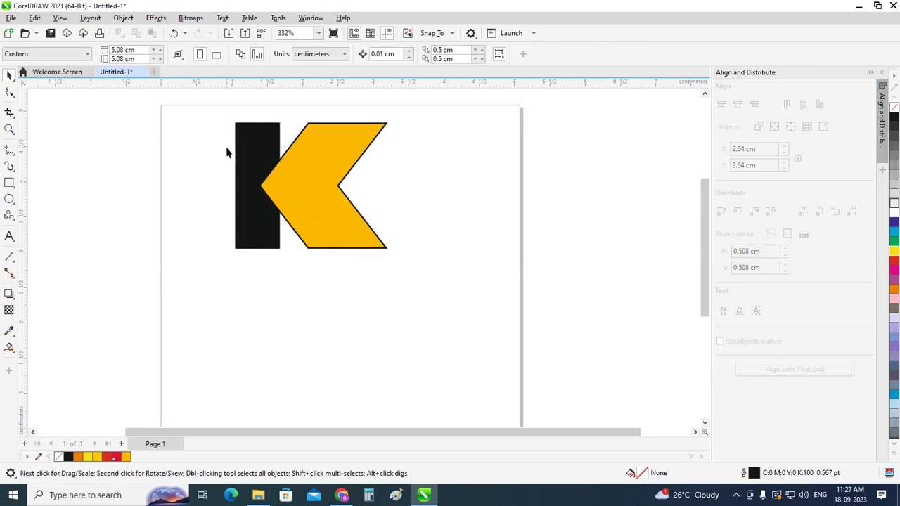
left_click(248, 130)
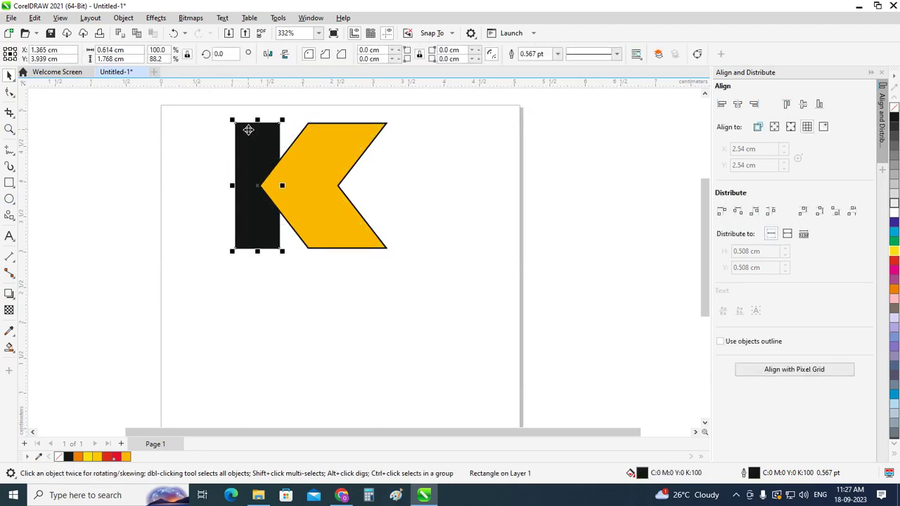
left_click(333, 185)
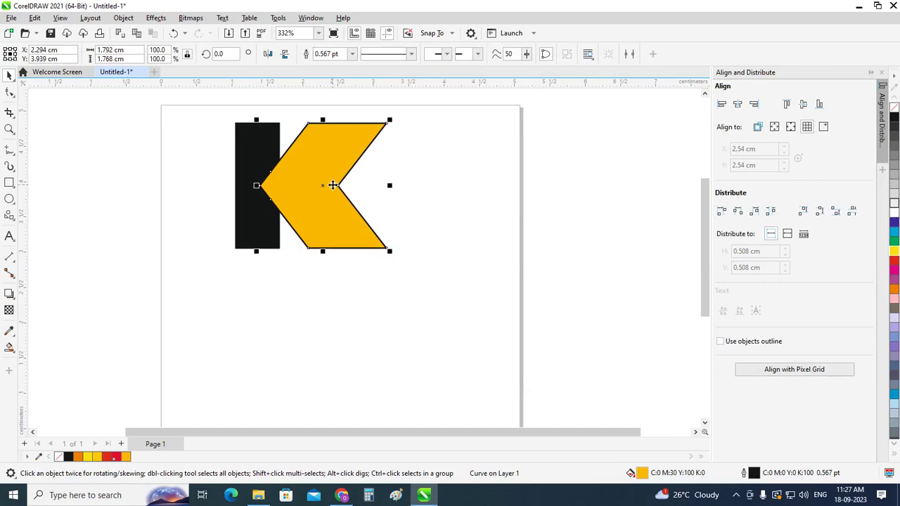
left_click(249, 311)
scroll(239, 166, "down", 1)
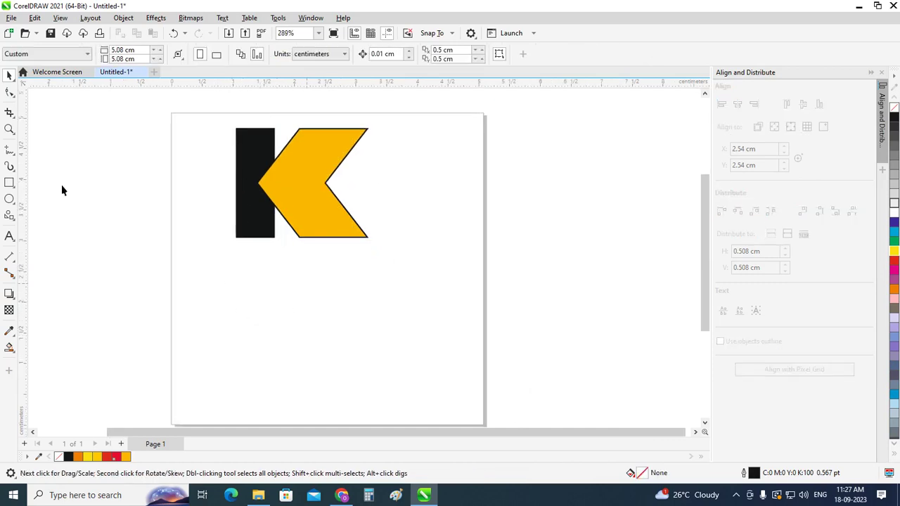
Step: Add the artistic text "KENNAMETAL INDIA" in 24 pt Arial below the K symbol
left_click(9, 236)
left_click(275, 323)
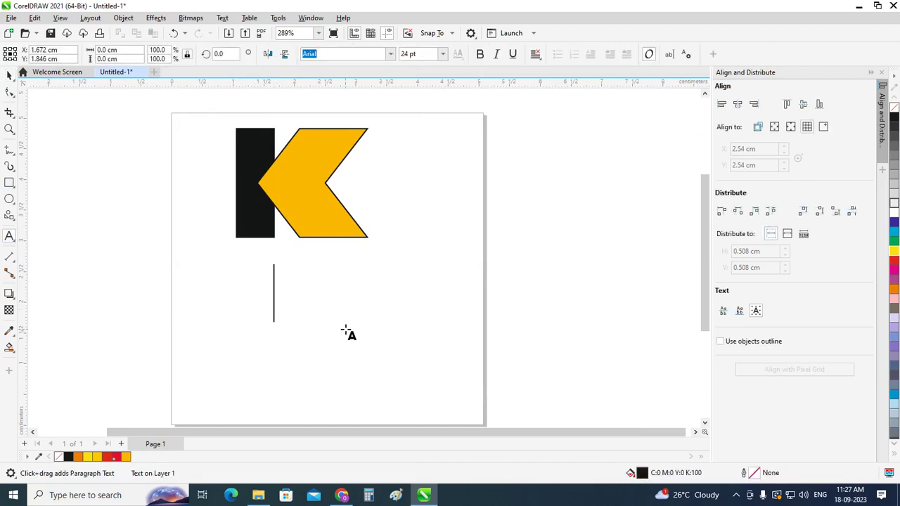
type("KE")
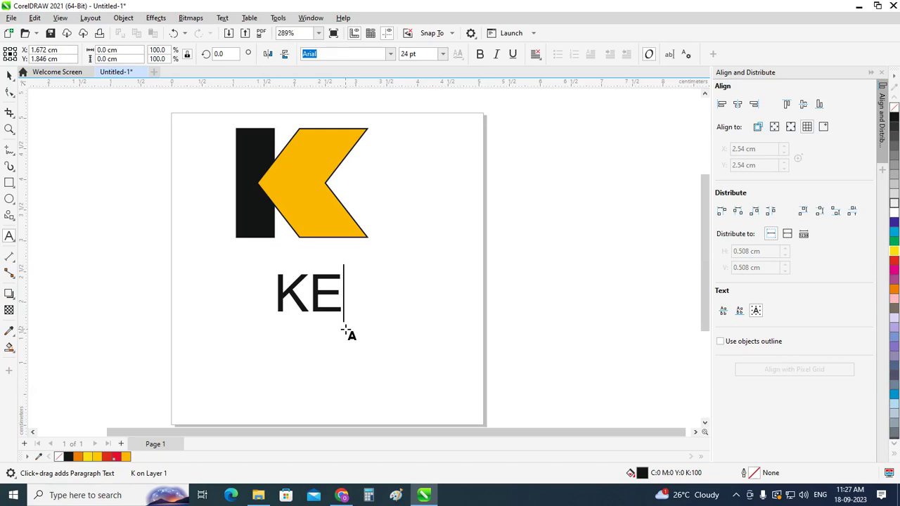
type("NNA")
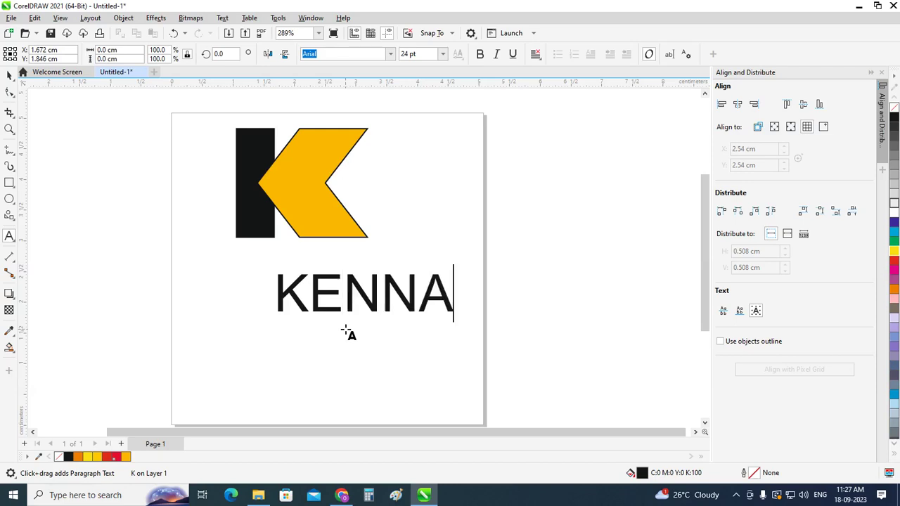
type("M")
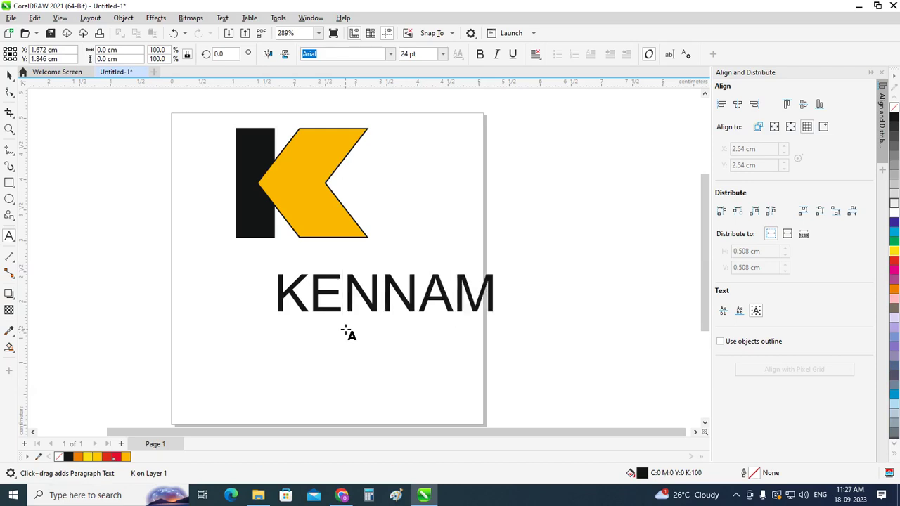
type("ETA")
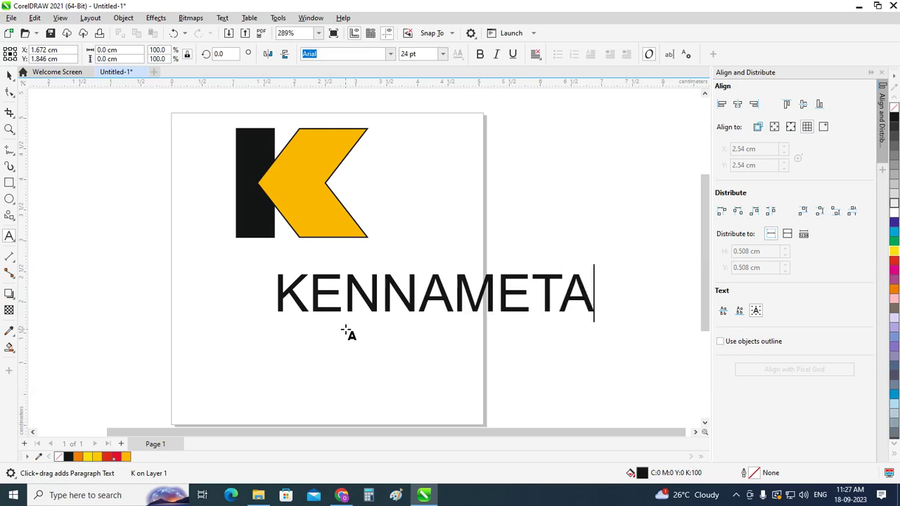
type("L IN")
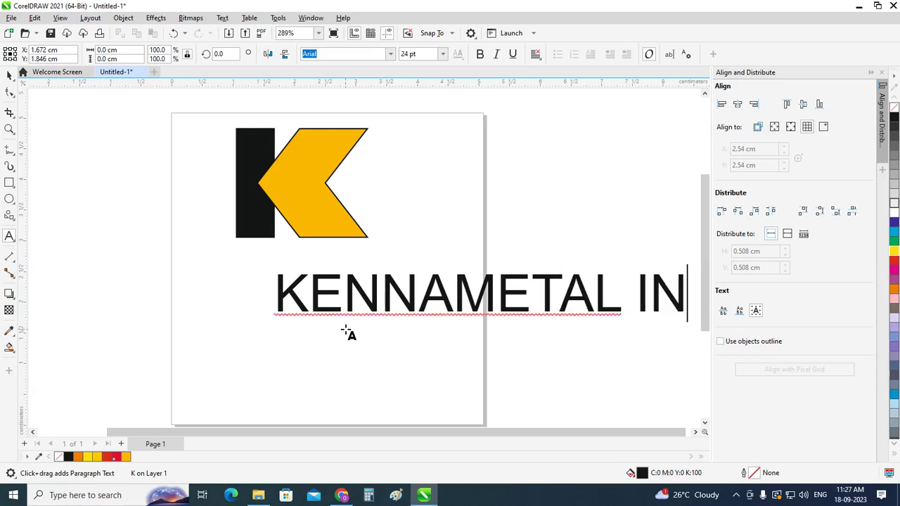
type("DIA")
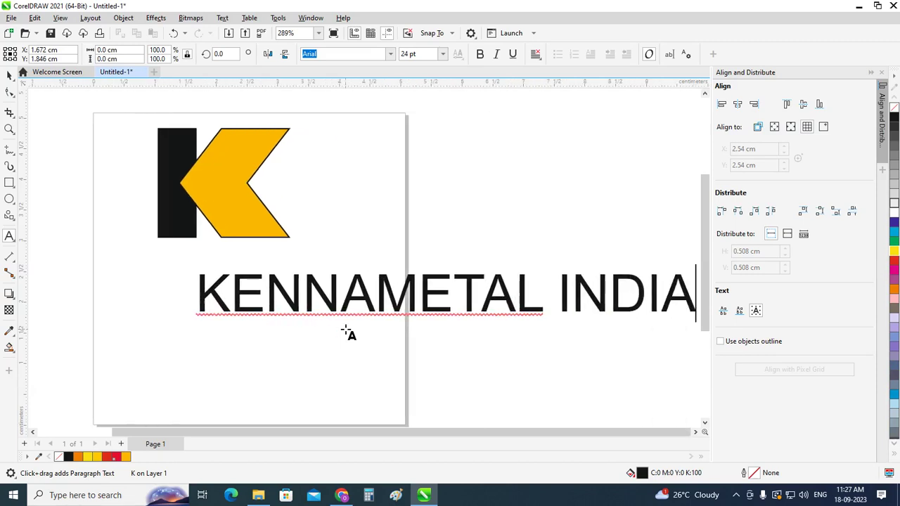
left_click(9, 75)
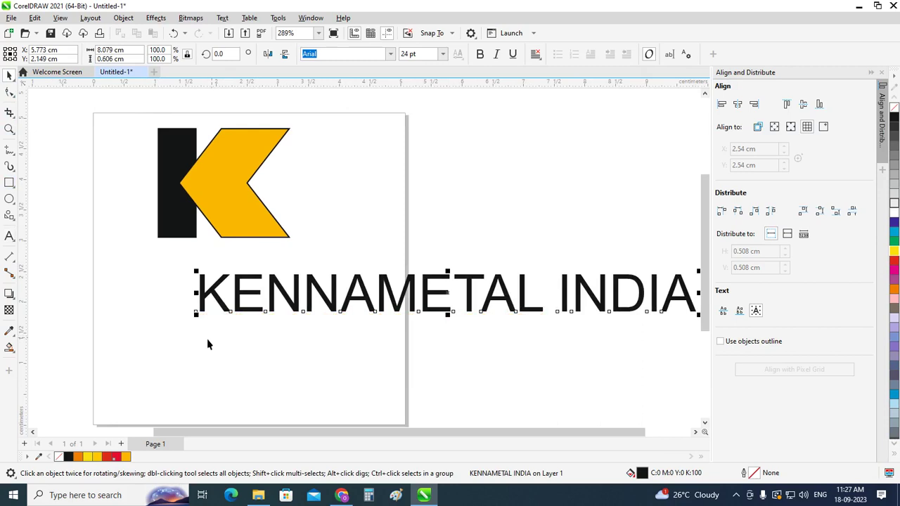
Step: Scale the company name text down proportionally to about 46%, roughly 11 pt
scroll(295, 331, "down", 2)
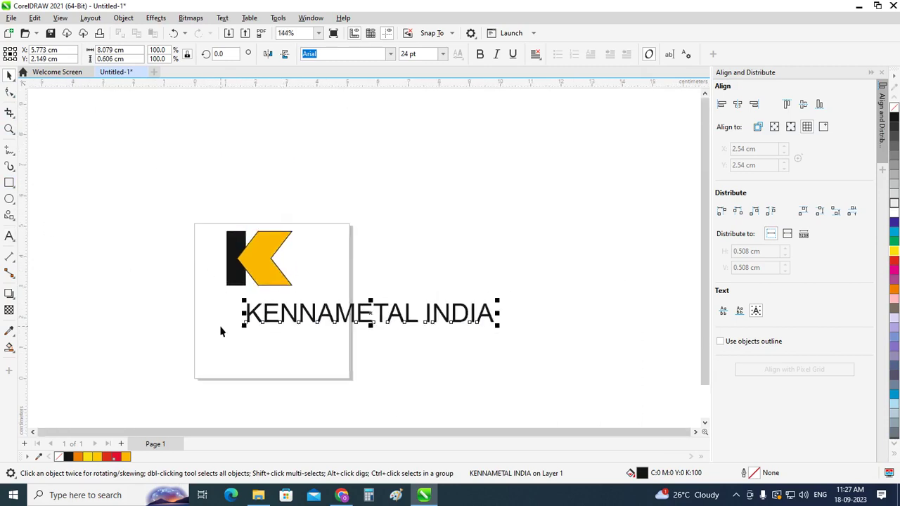
scroll(221, 331, "up", 1)
key("Escape")
left_click_drag(464, 328, 460, 327)
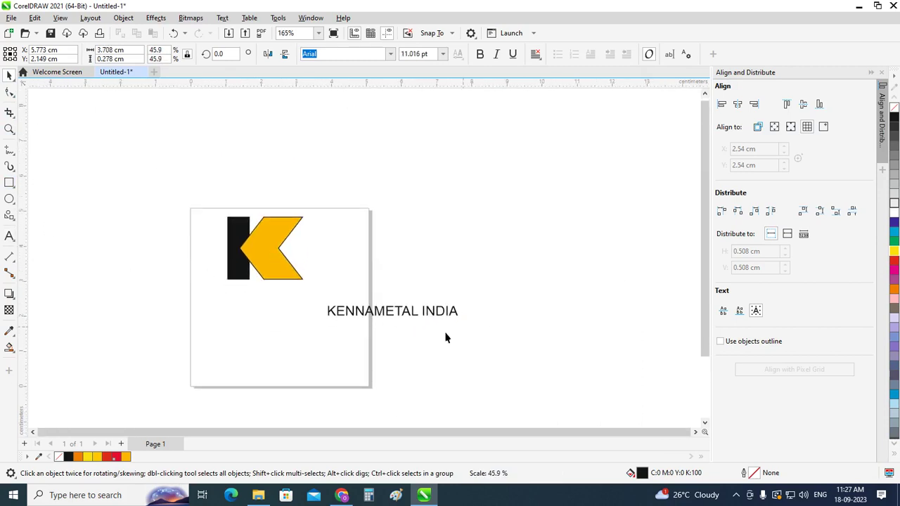
Step: Move the company name left by about 3 cm so it sits inside the page below the K symbol
left_click_drag(401, 312, 309, 320)
left_click_drag(257, 306, 268, 306)
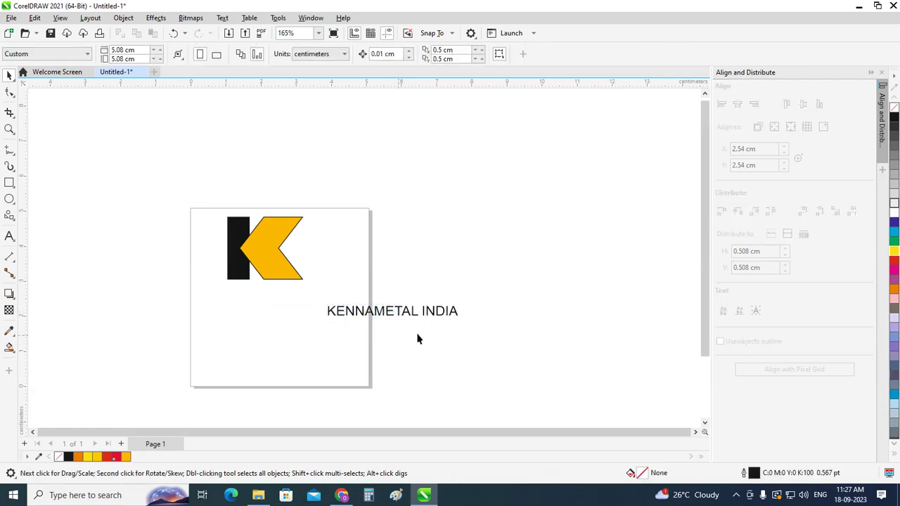
left_click(403, 317)
left_click_drag(398, 311, 291, 311)
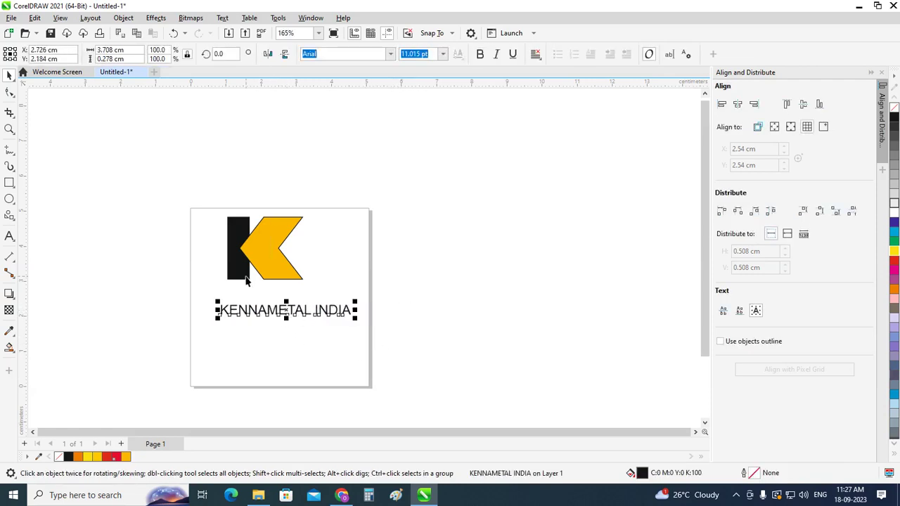
Step: Make the company name text bold
scroll(246, 280, "up", 1)
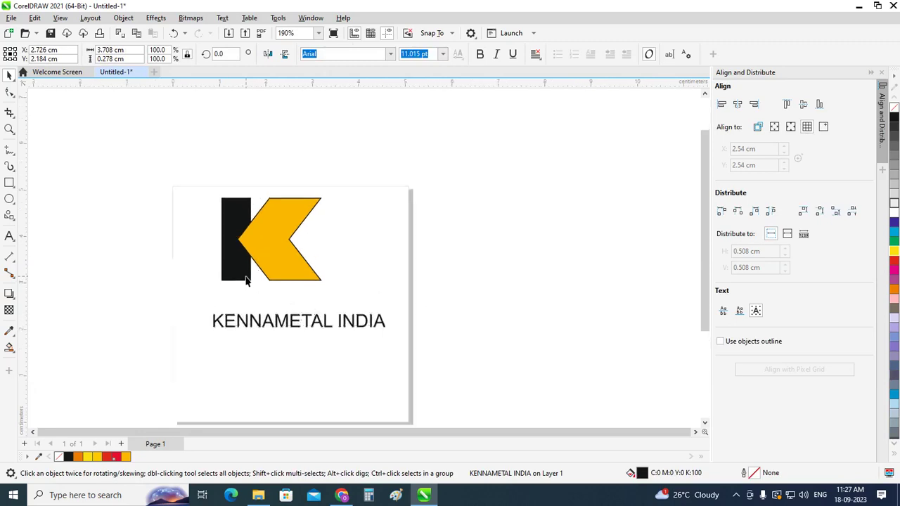
left_click(480, 58)
left_click(513, 311)
Step: Group the bar and chevron, centre the group on the page, and move it straight up about 1.11 cm above the company name
left_click_drag(387, 295, 387, 296)
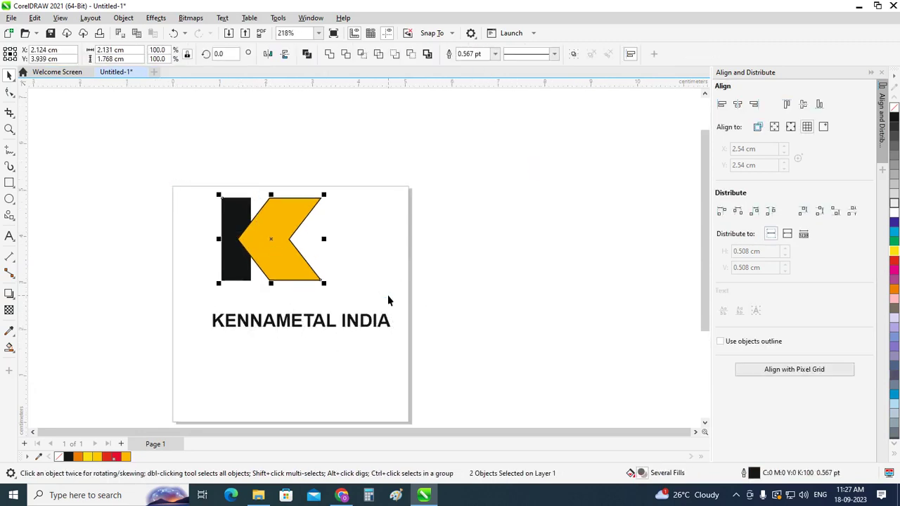
key("ctrl+g")
key("p")
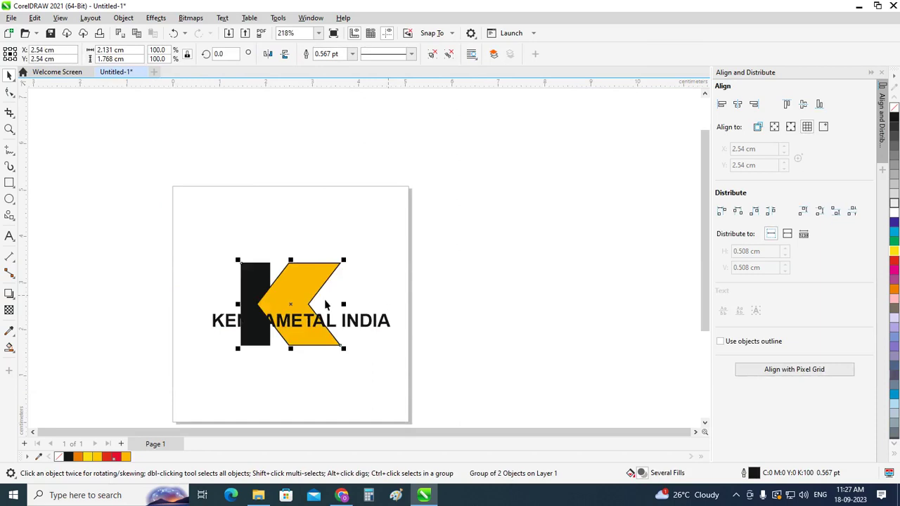
left_click_drag(304, 297, 321, 251)
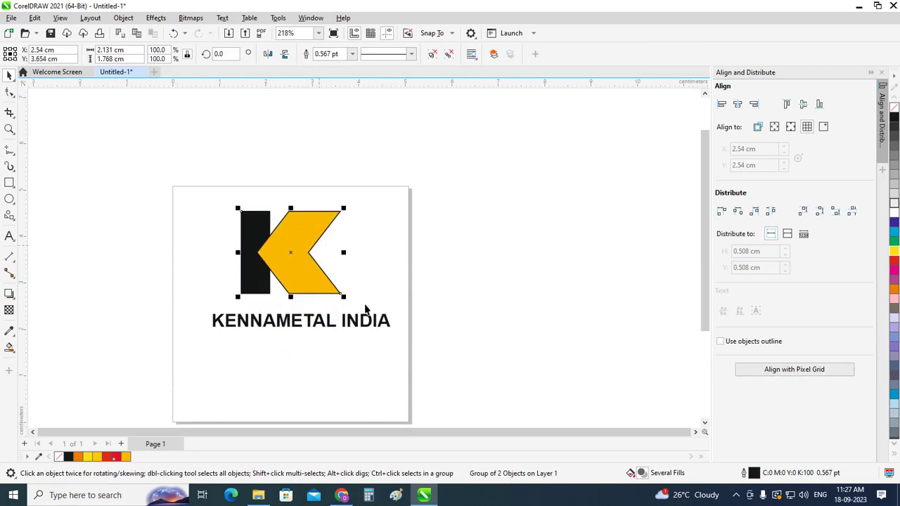
Step: Centre the grouped K symbol horizontally over the company name
left_click(347, 320, "shift")
key("c")
left_click(556, 332)
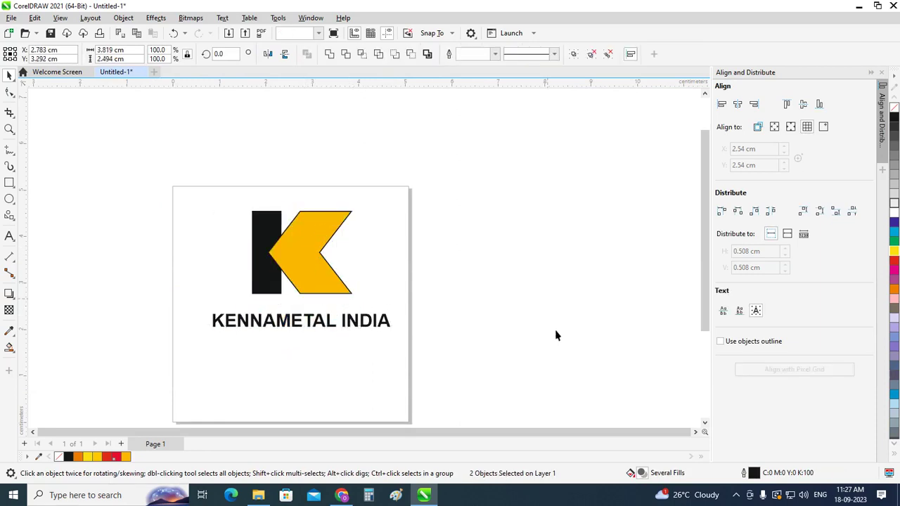
left_click_drag(127, 175, 480, 365)
left_click(236, 282)
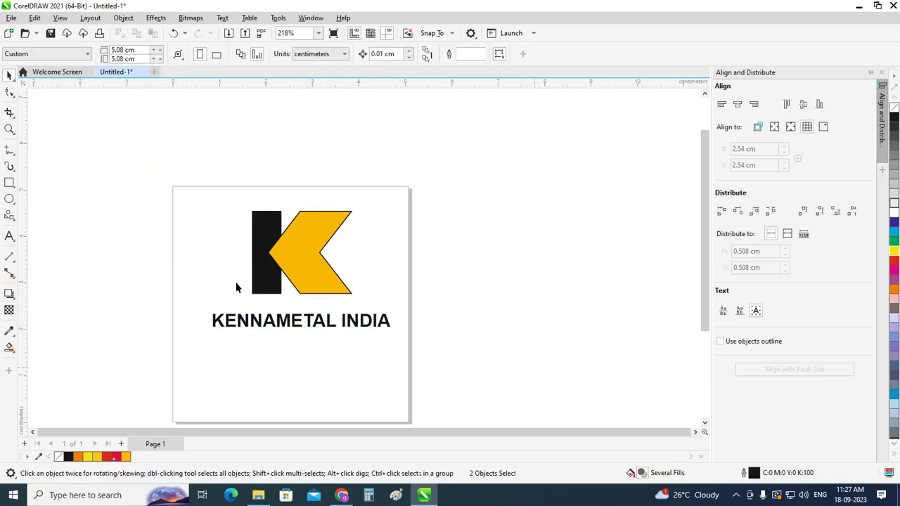
scroll(207, 264, "up", 1)
left_click(299, 247)
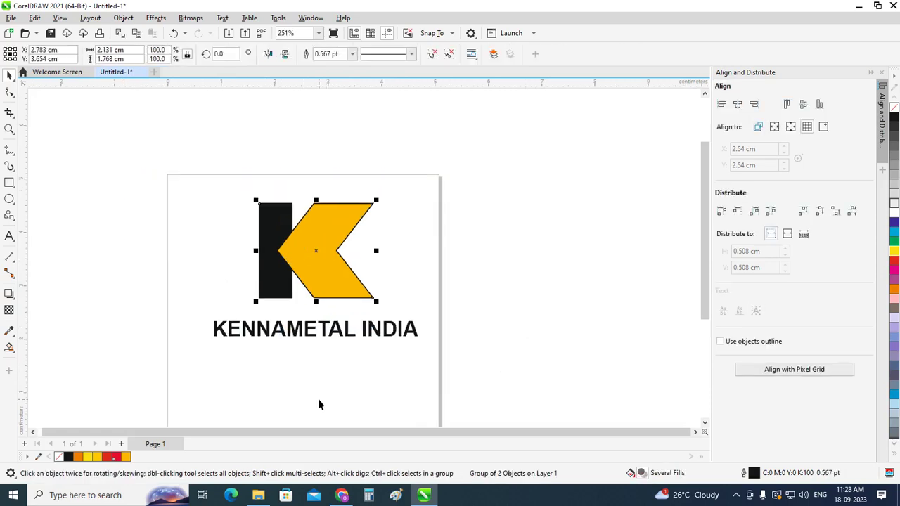
Step: Group the K symbol with the company name and centre the whole logo on the page
left_click(495, 359)
key("ctrl+a")
key("ctrl+g")
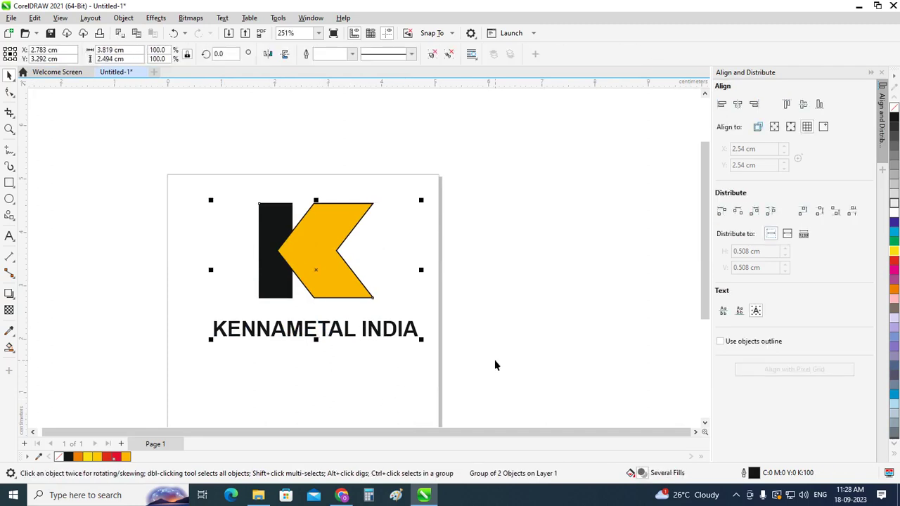
key("p")
left_click(542, 317)
key("shift+F4")
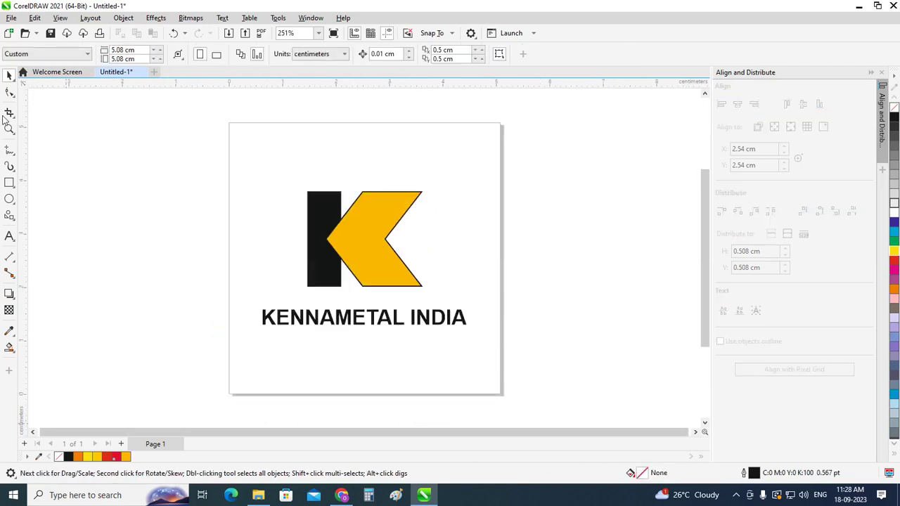
left_click(737, 495)
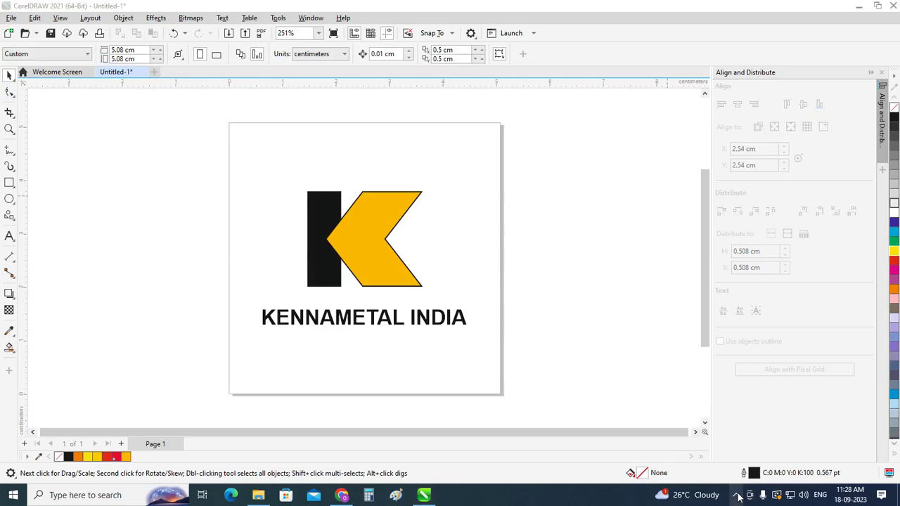
left_click(737, 496)
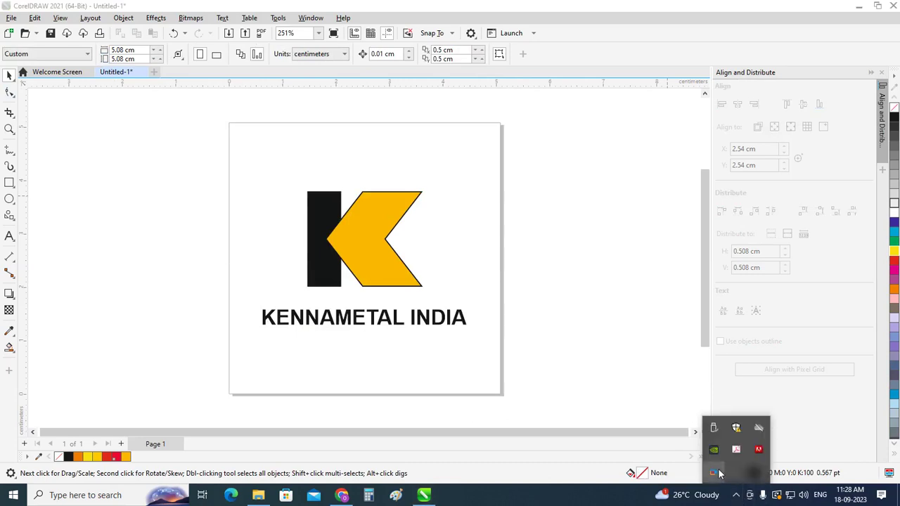